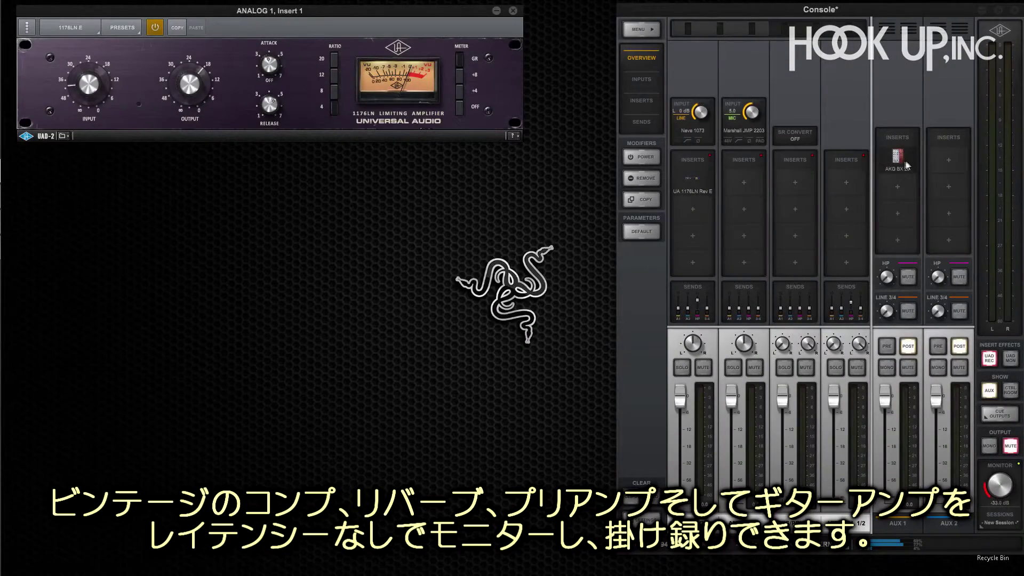
# Open the AKG BX 20 reverb, Neve 1073 preamp and Marshall JMP amp plug-in windows.
pyautogui.moveTo(907, 166); pyautogui.dragTo(898, 161)
pyautogui.click(896, 156)
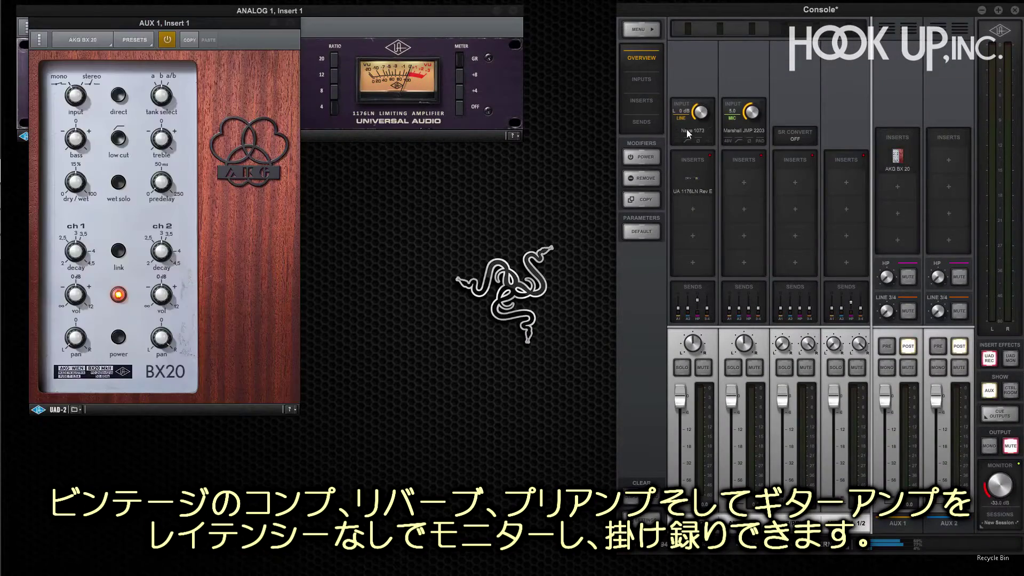
pyautogui.click(686, 130)
pyautogui.click(740, 130)
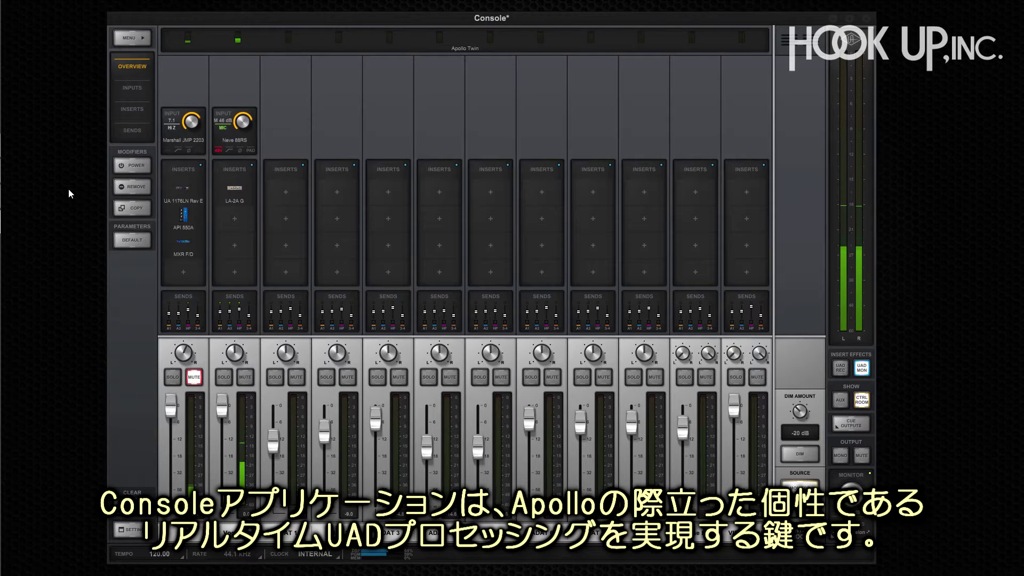
# Check the Inputs and Inserts views and open the LA-2A G compressor on Voc Mic.
pyautogui.click(136, 86)
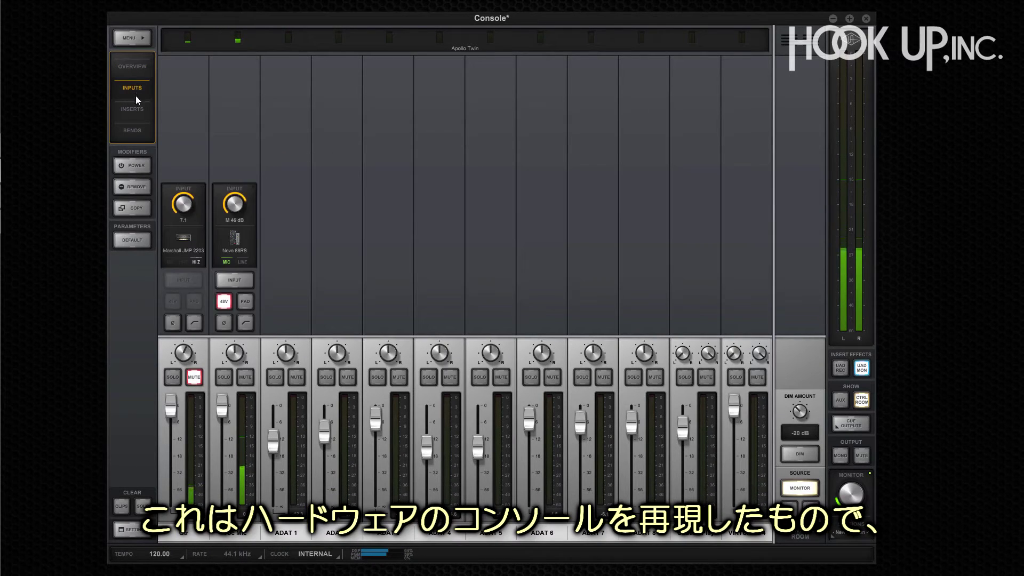
pyautogui.click(137, 109)
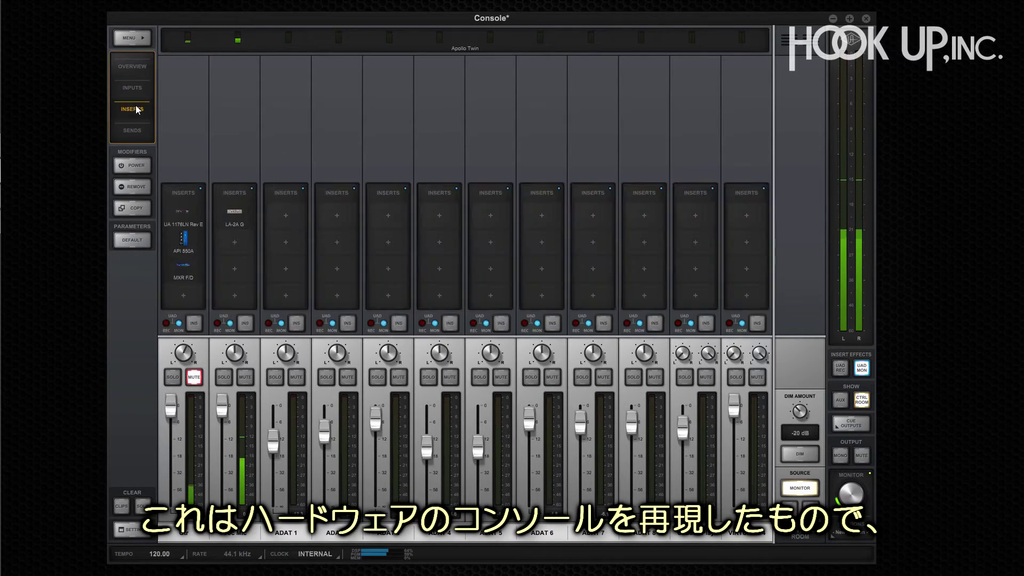
pyautogui.click(238, 219)
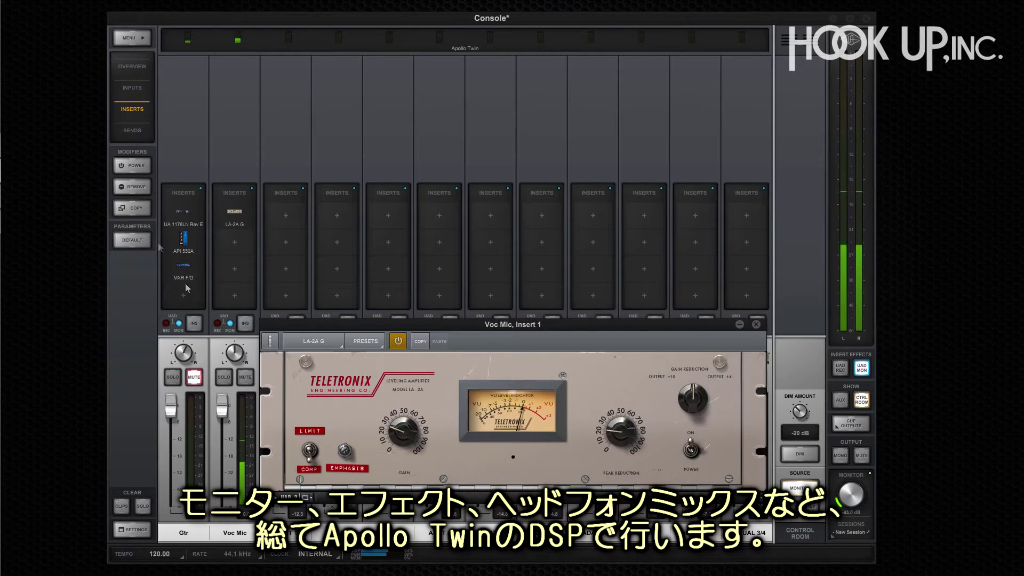
# Lower the Voc Mic headphone send to -14.1 dB and return to the Overview.
pyautogui.click(130, 129)
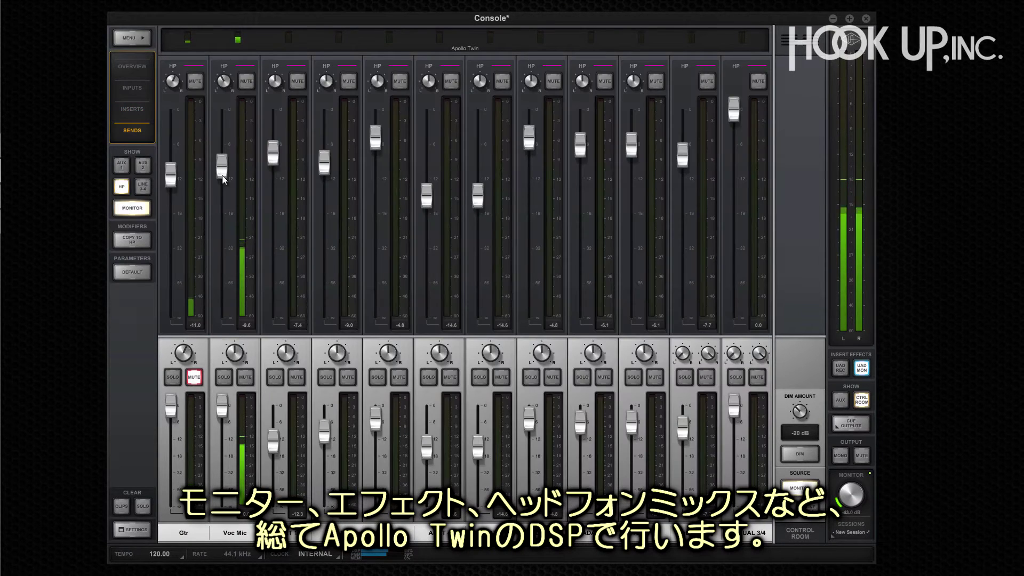
pyautogui.moveTo(224, 178); pyautogui.dragTo(222, 202)
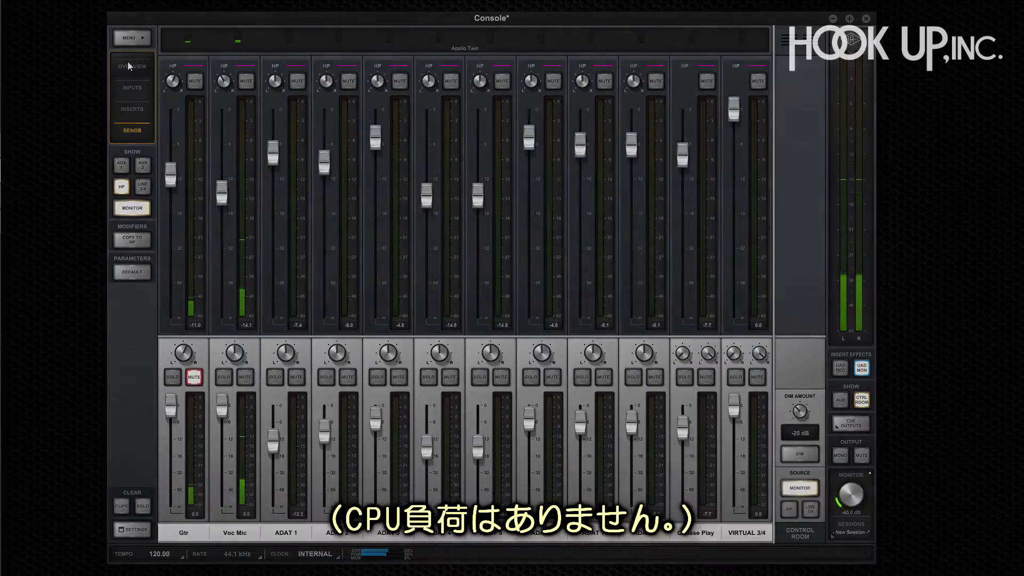
pyautogui.click(128, 63)
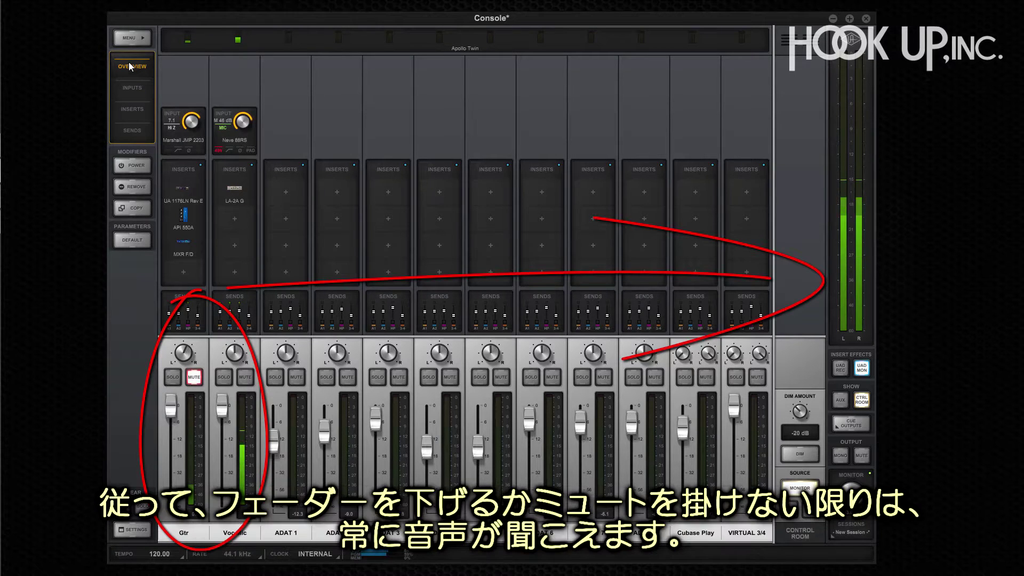
# Mute the Voc Mic channel, then raise its fader to about -2.6 dB unmuted and show inserts.
pyautogui.moveTo(222, 409); pyautogui.dragTo(222, 472)
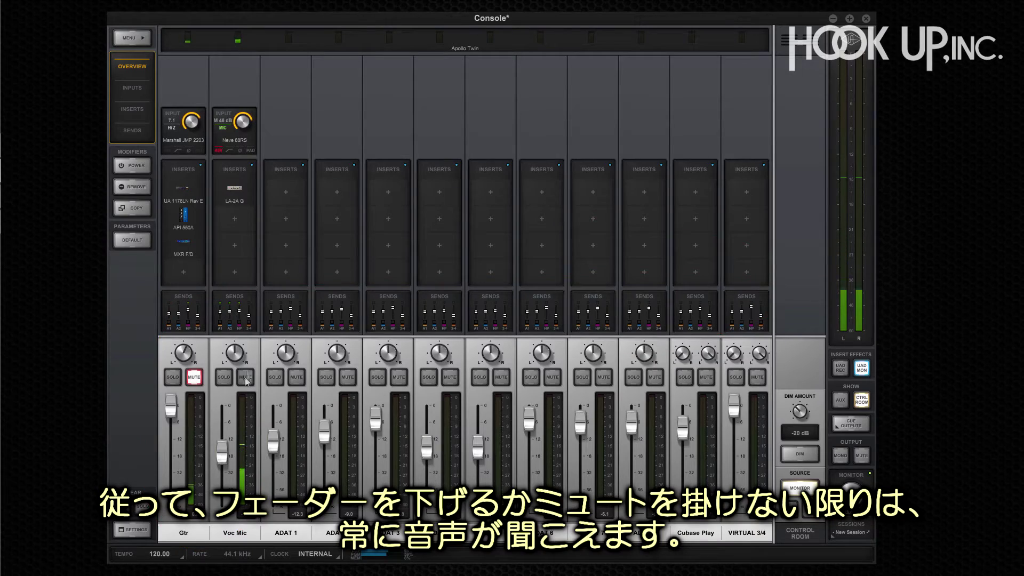
pyautogui.click(245, 378)
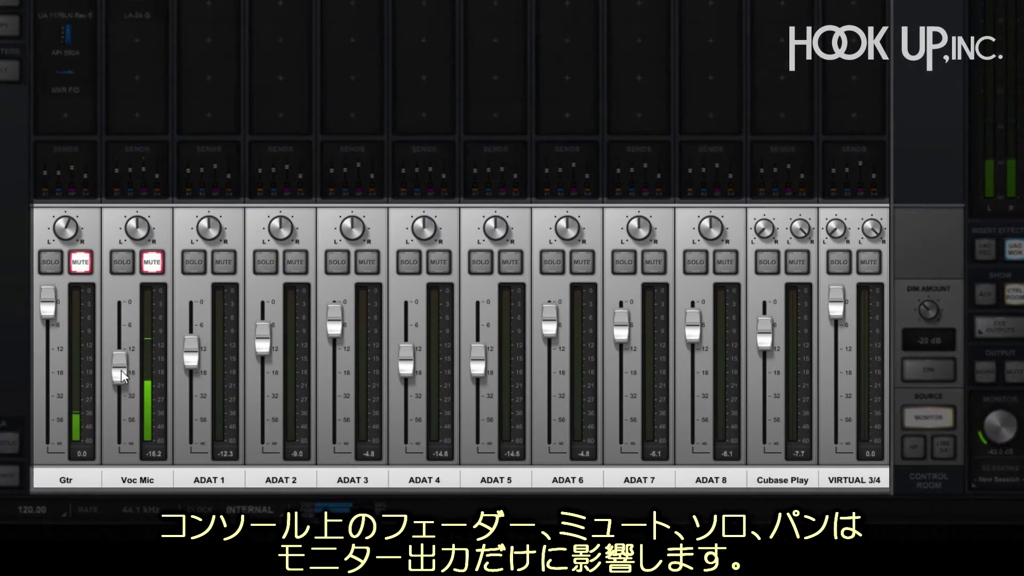
pyautogui.moveTo(121, 370); pyautogui.dragTo(121, 306)
pyautogui.click(151, 261)
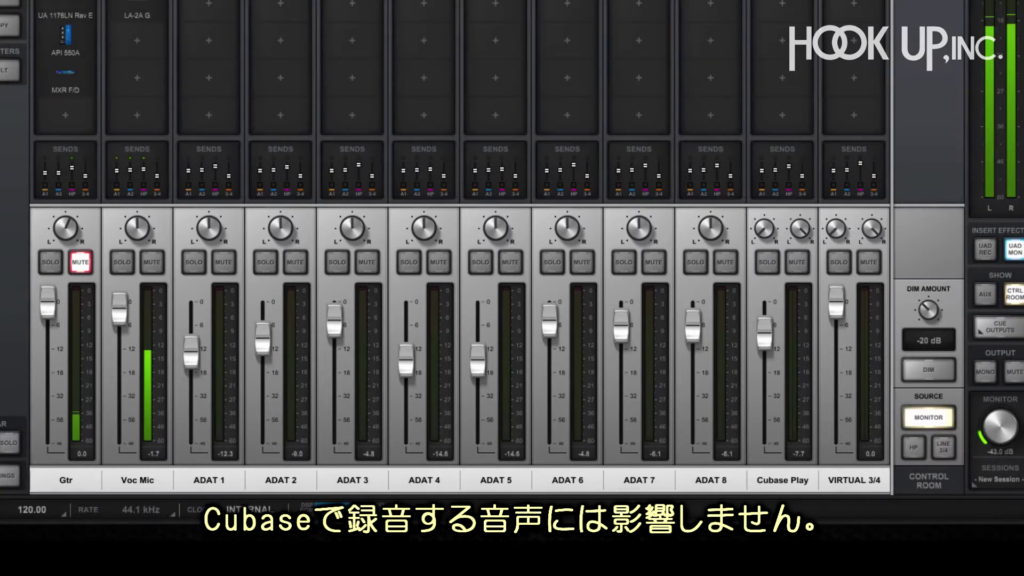
pyautogui.click(69, 69)
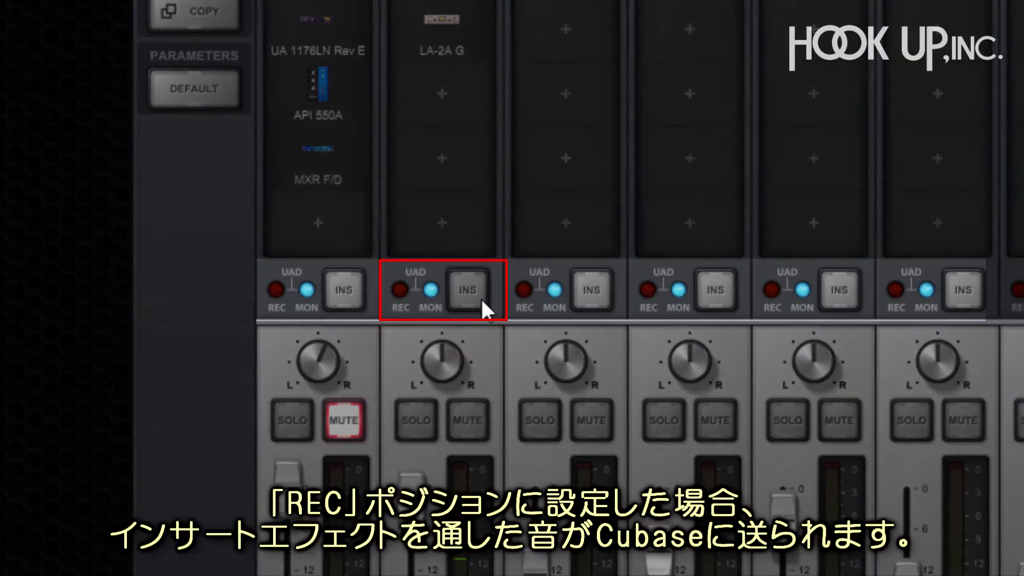
# Return channel 2's UAD inserts from REC to MON, open Voc Mic's Neve 88RS, and relaunch Console.
pyautogui.click(480, 297)
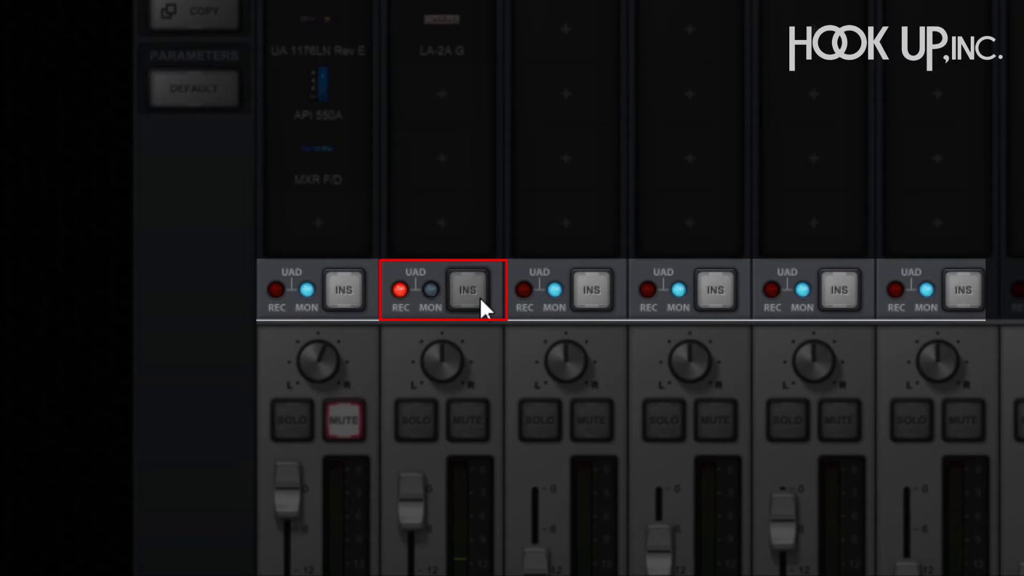
pyautogui.click(479, 296)
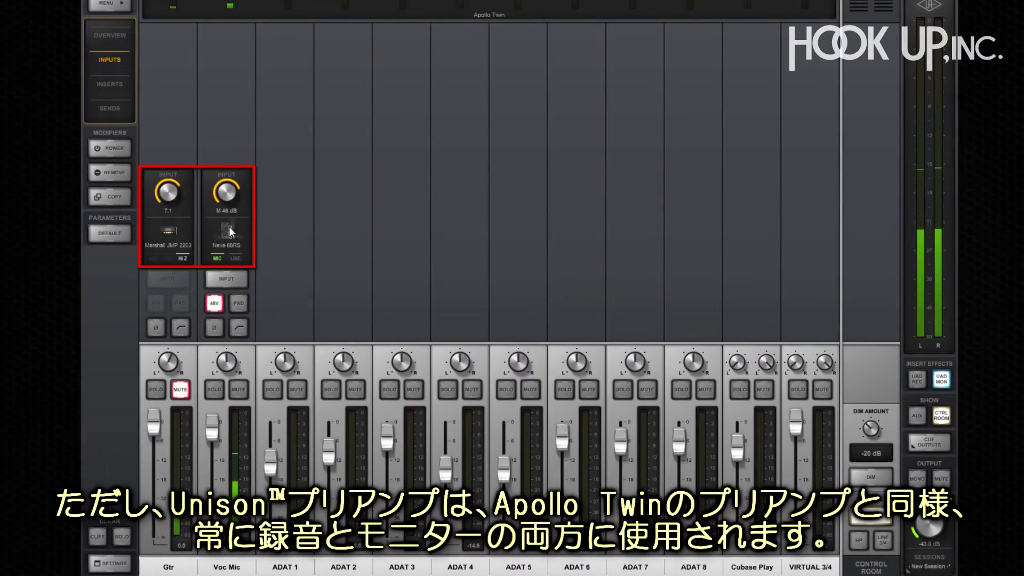
pyautogui.click(225, 230)
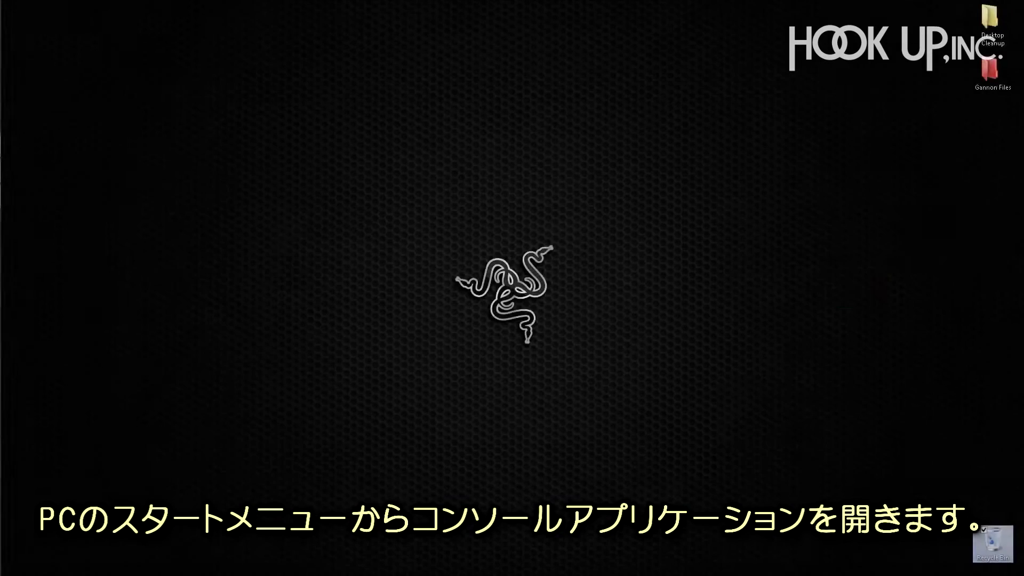
pyautogui.press('super')
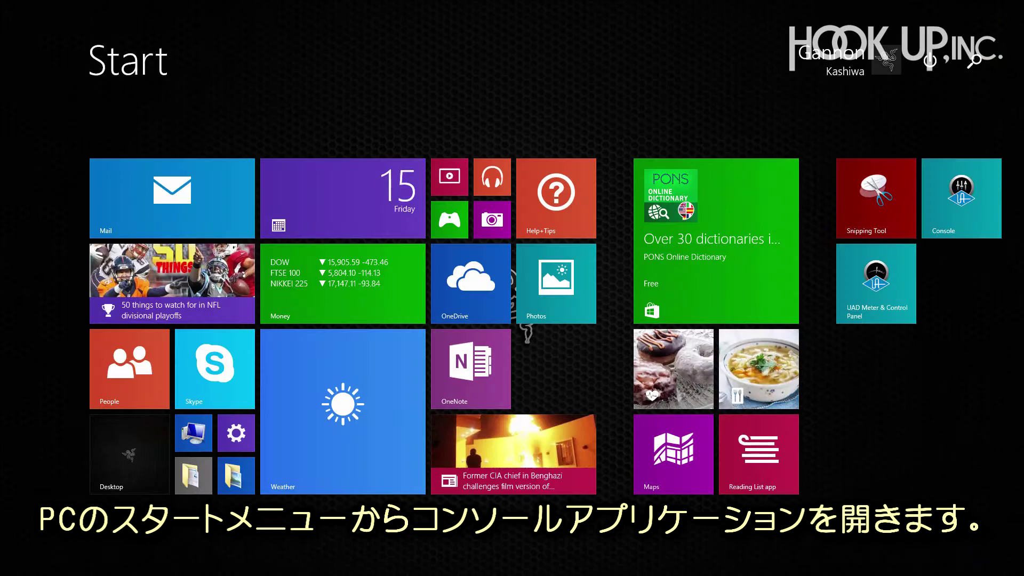
pyautogui.click(979, 218)
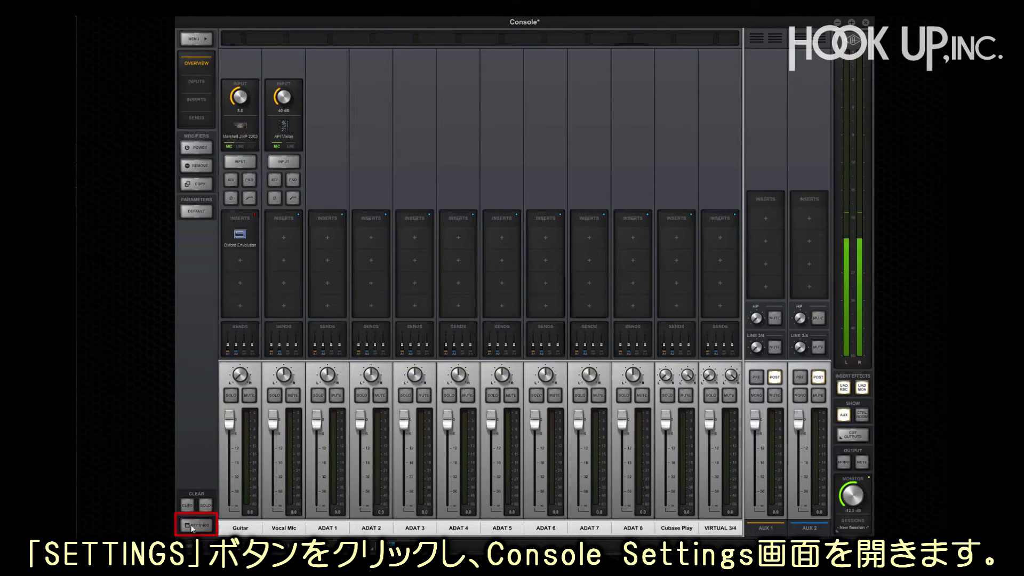
# Open Console Settings and confirm buffer 512, MEDIUM delay compensation, alt count 0 and 20 dBu level.
pyautogui.click(193, 523)
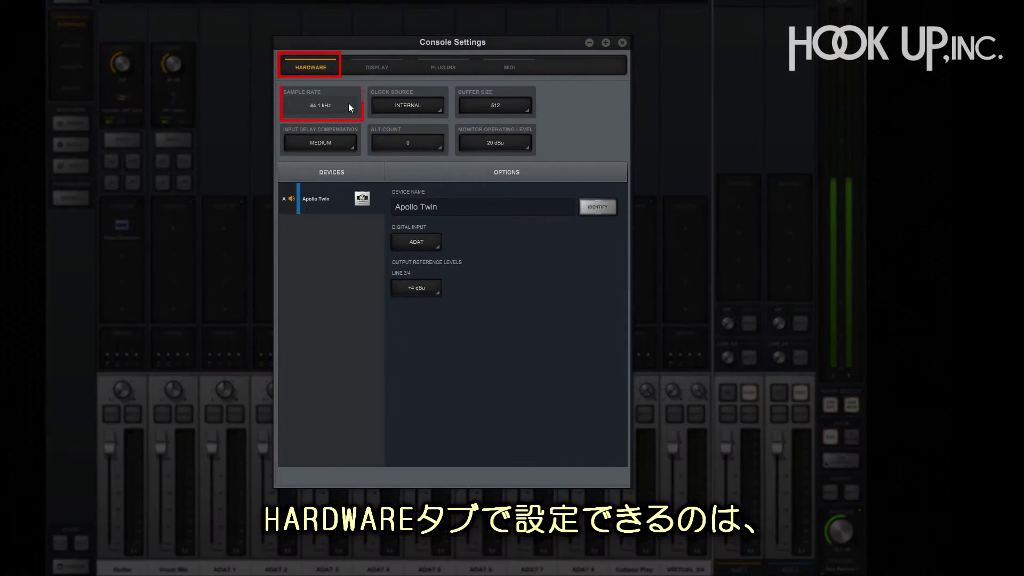
pyautogui.click(483, 105)
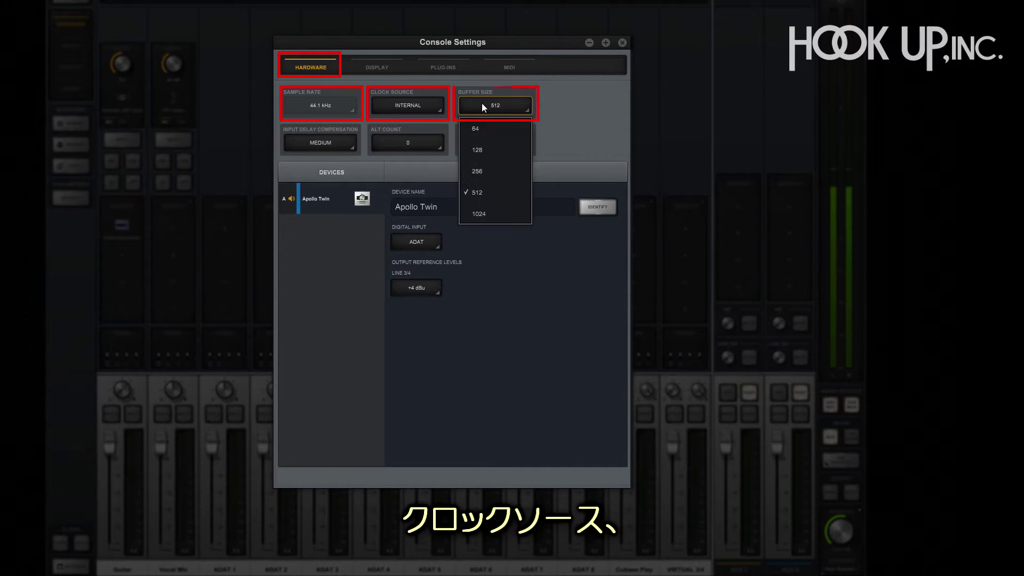
pyautogui.click(483, 105)
pyautogui.click(346, 142)
pyautogui.click(345, 141)
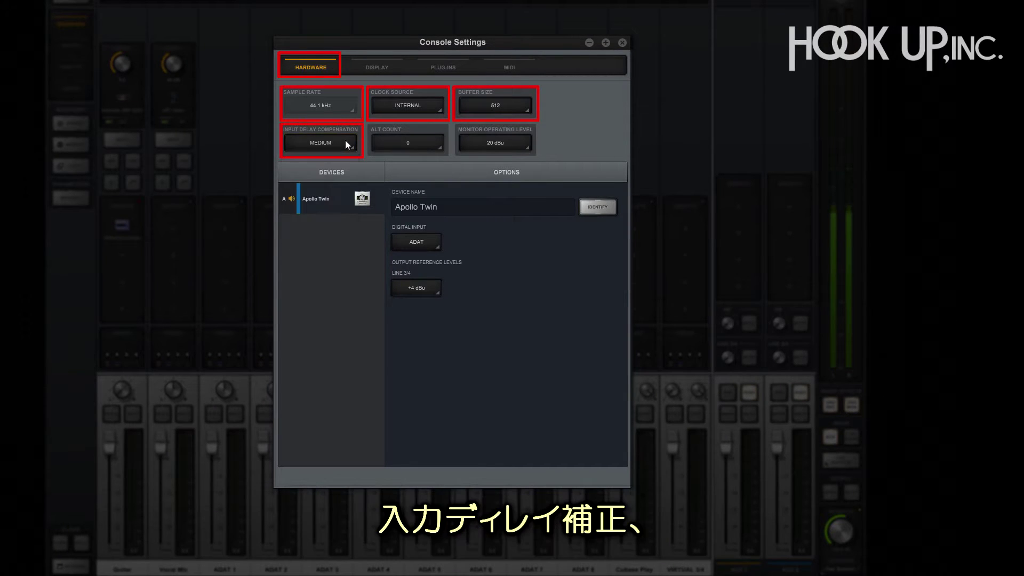
pyautogui.click(433, 141)
pyautogui.click(434, 140)
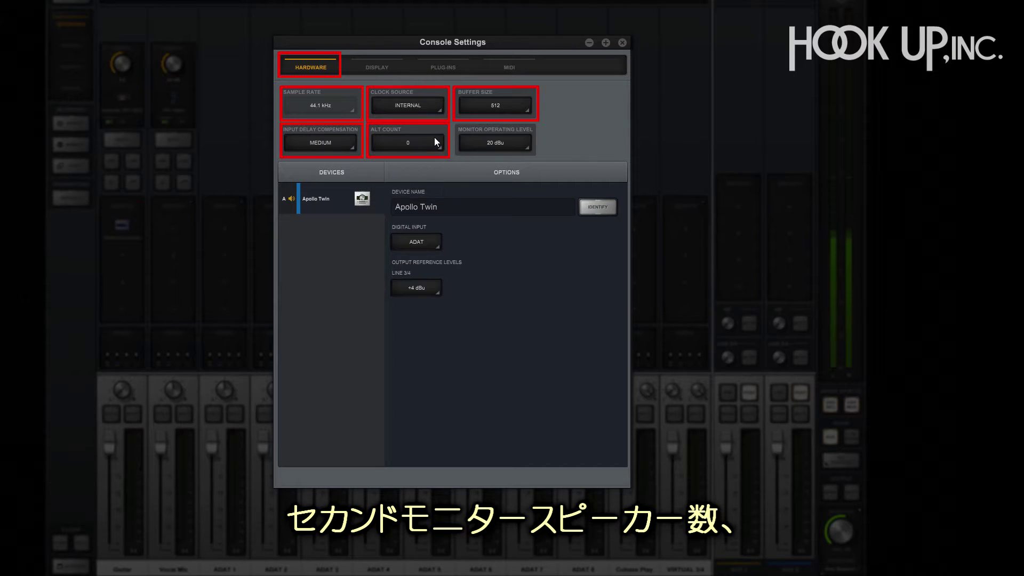
pyautogui.click(523, 143)
pyautogui.click(523, 143)
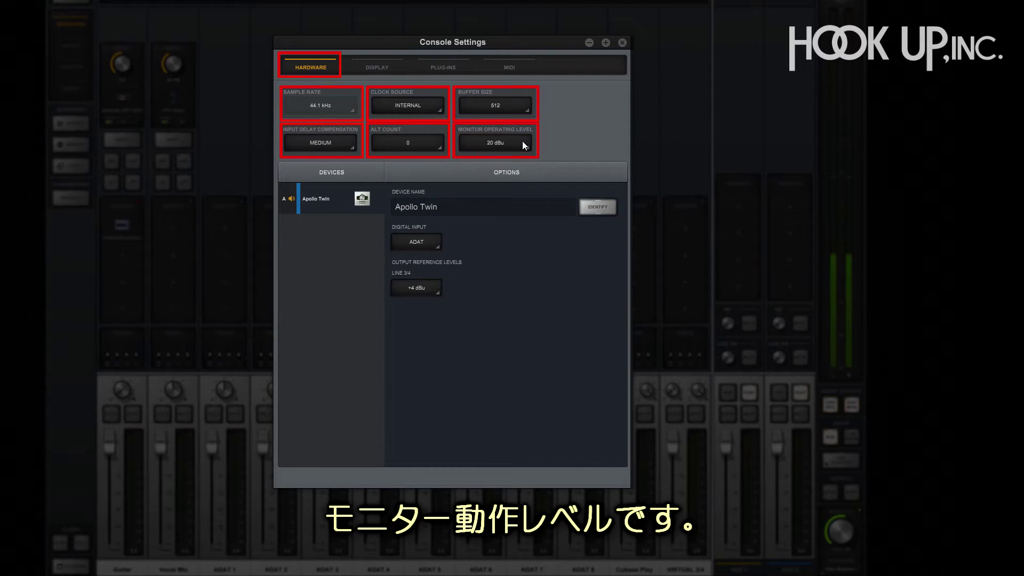
# Keep ADAT as the digital input and +4 dBu for Line 3/4, then view Display settings.
pyautogui.click(437, 241)
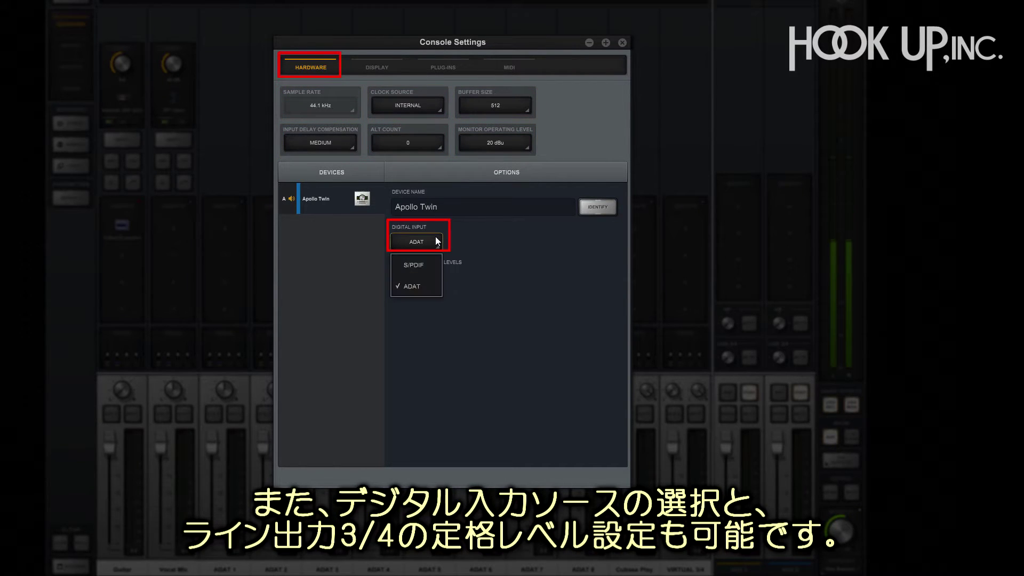
pyautogui.click(435, 237)
pyautogui.click(435, 288)
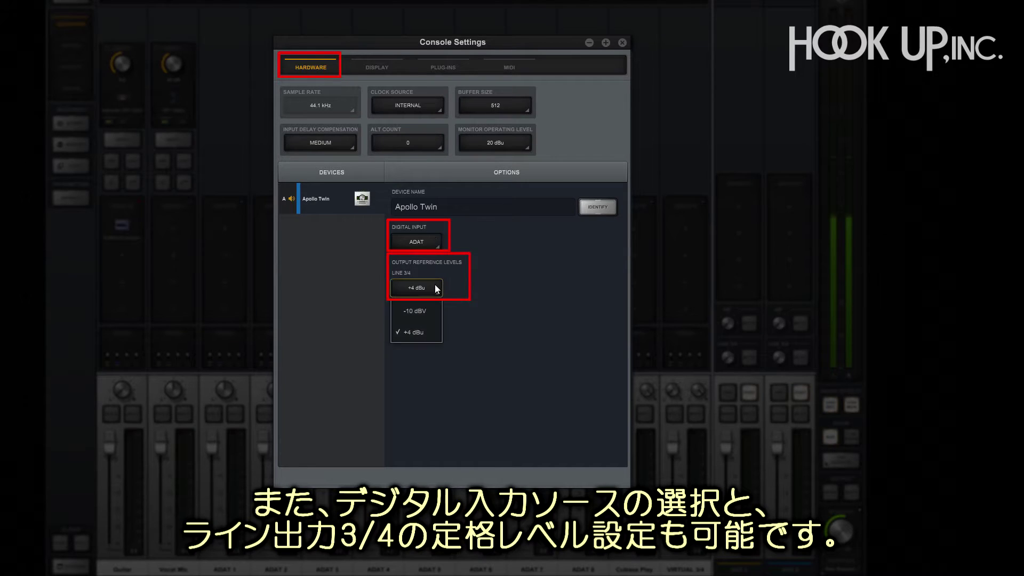
pyautogui.click(436, 289)
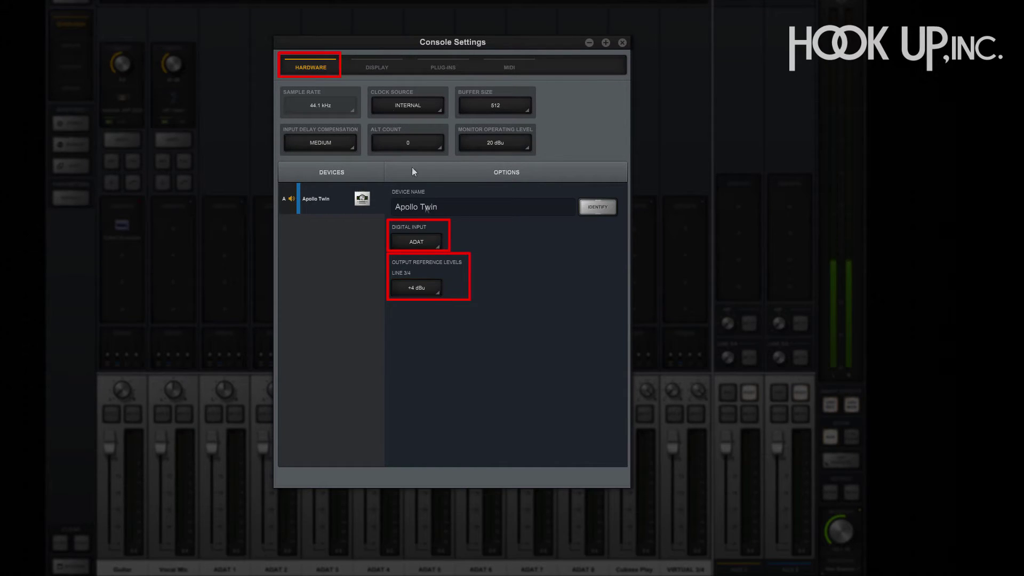
pyautogui.click(378, 66)
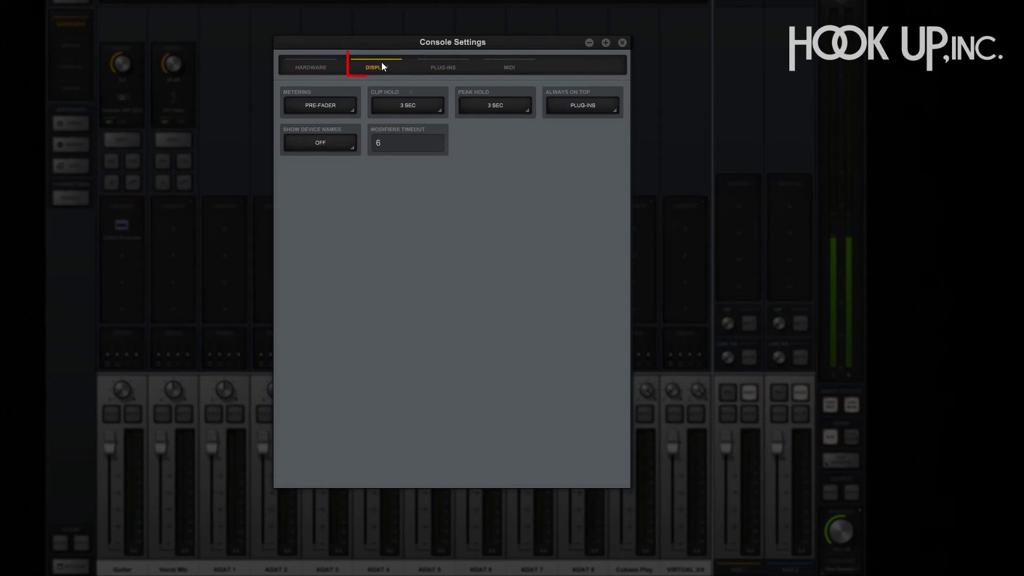
# Confirm display settings: pre-fader metering, 3 sec clip and peak hold, plug-ins on top, device names off.
pyautogui.click(345, 106)
pyautogui.click(346, 105)
pyautogui.click(430, 104)
pyautogui.click(432, 103)
pyautogui.click(517, 105)
pyautogui.click(517, 104)
pyautogui.click(551, 106)
pyautogui.click(552, 106)
pyautogui.click(344, 143)
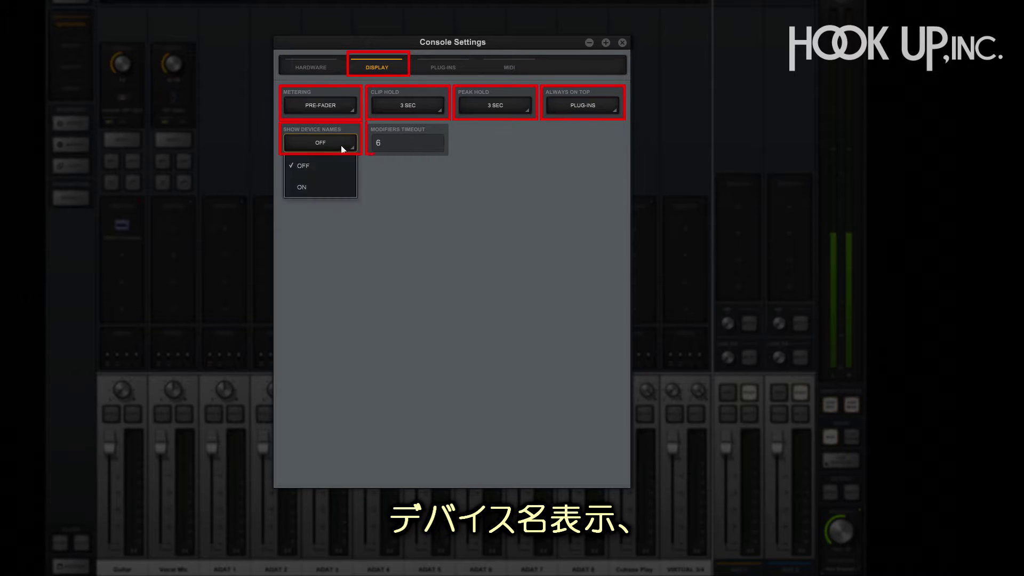
pyautogui.click(344, 148)
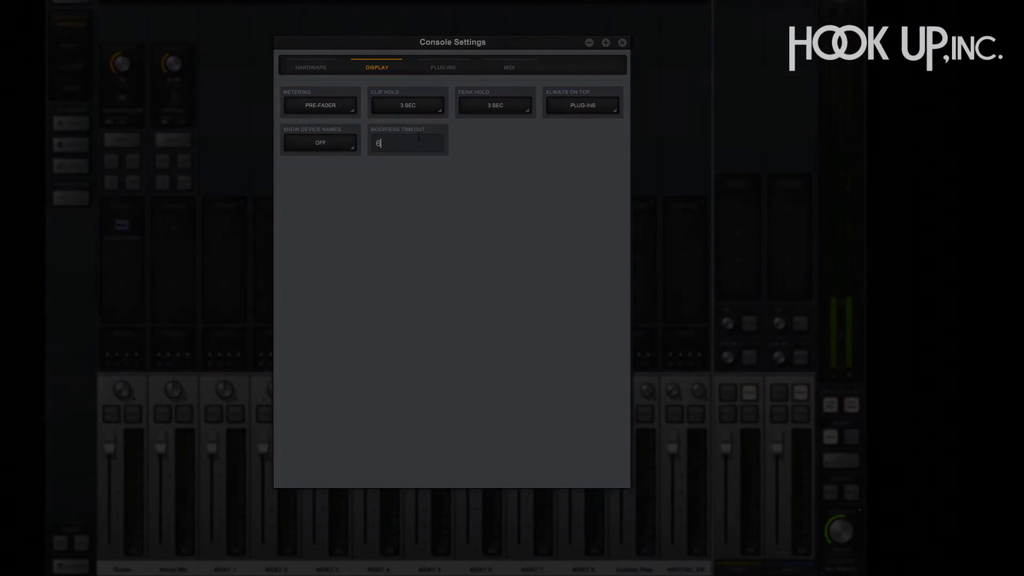
# On the Plug-Ins page, hide AKG BX 20 and open the online store via BUY.
pyautogui.click(444, 60)
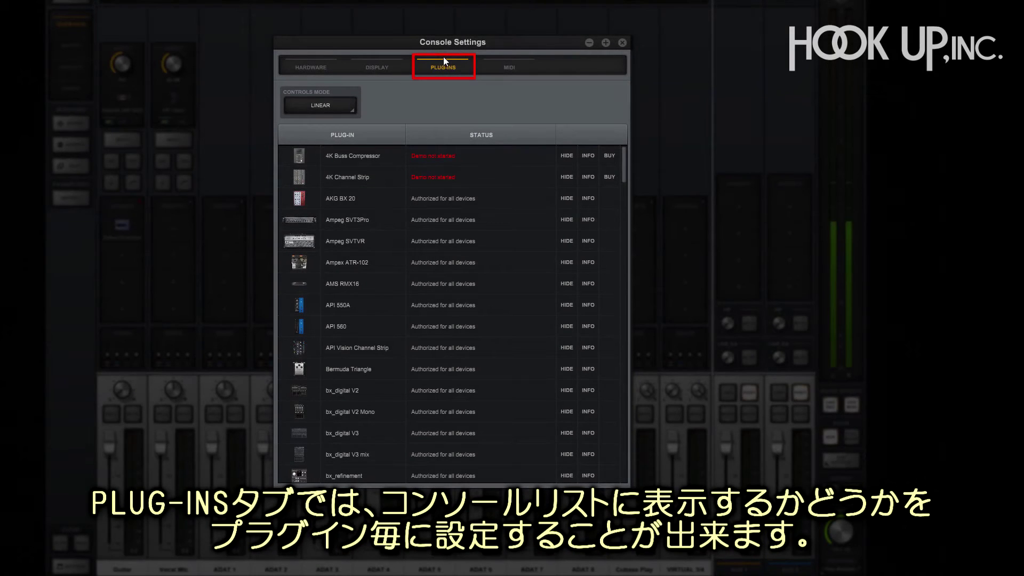
pyautogui.click(572, 200)
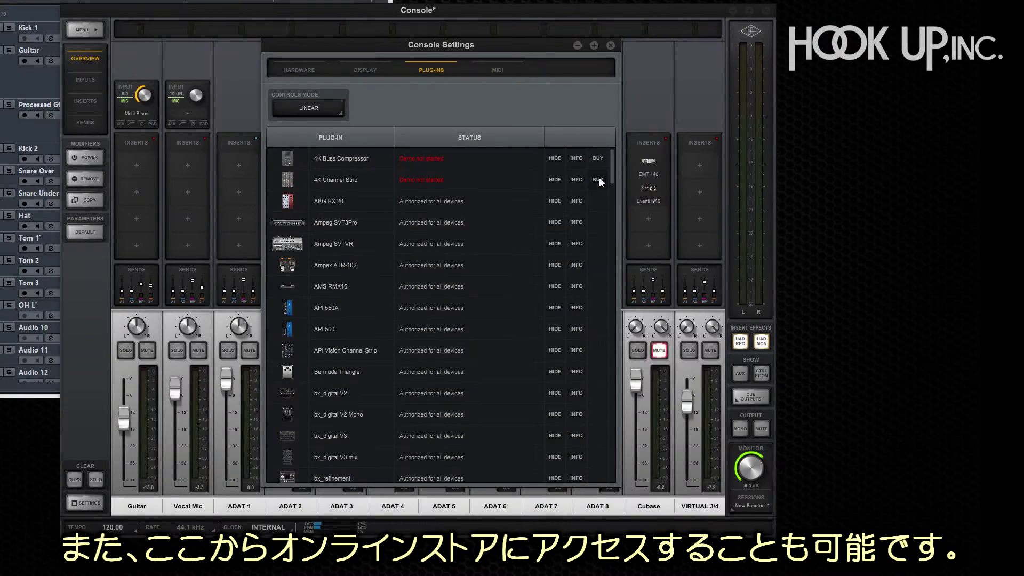
pyautogui.click(599, 178)
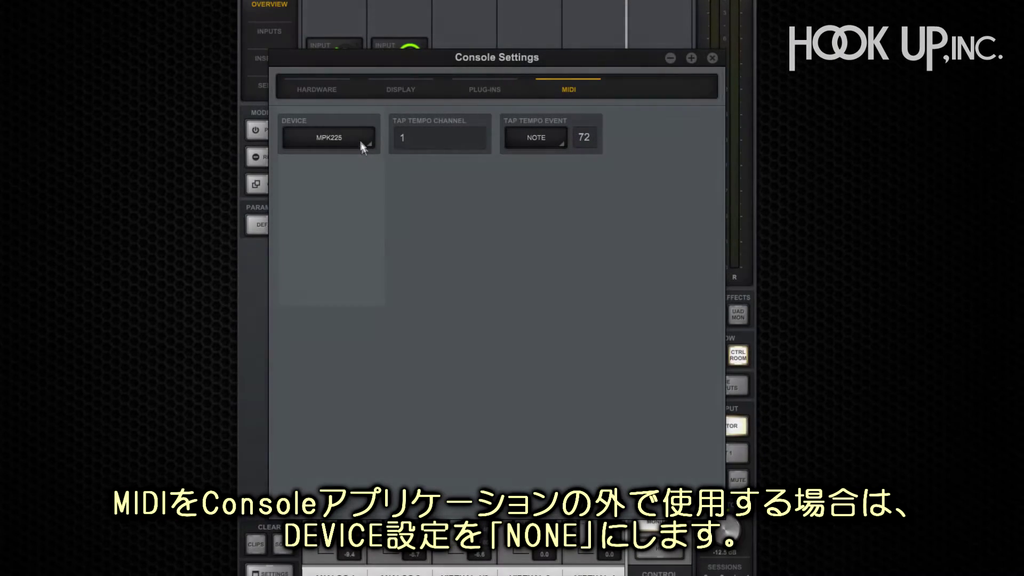
# Set the MIDI input device to NONE and move to the Hardware settings.
pyautogui.click(360, 137)
pyautogui.click(365, 160)
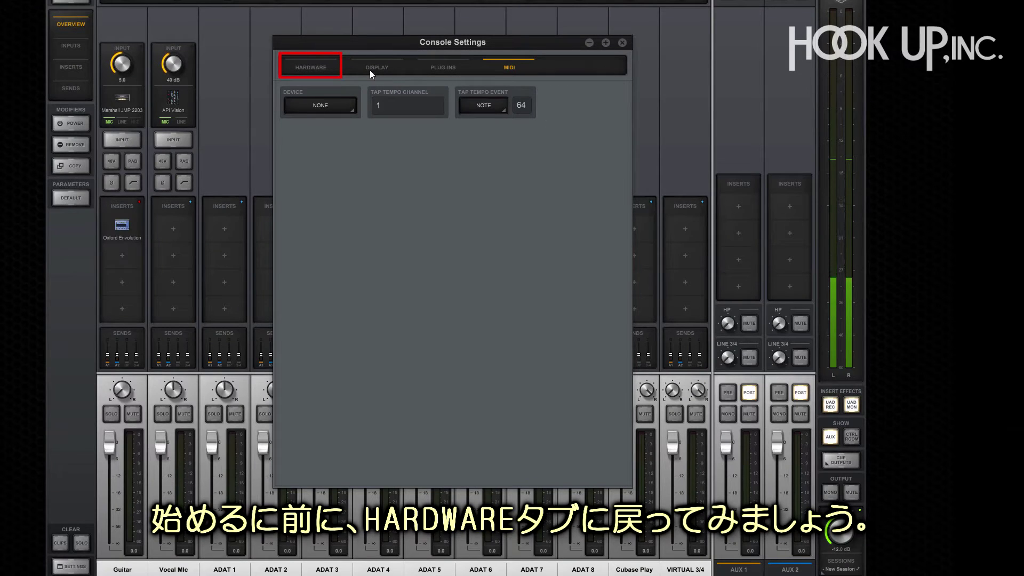
pyautogui.click(318, 62)
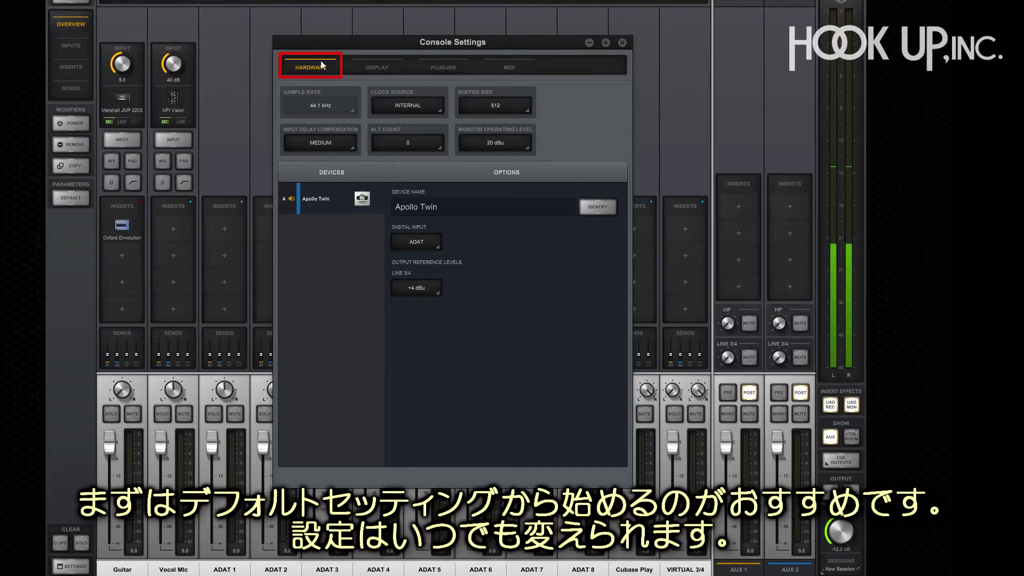
# Switch input delay compensation from MEDIUM to OFF in the Hardware settings.
pyautogui.click(350, 142)
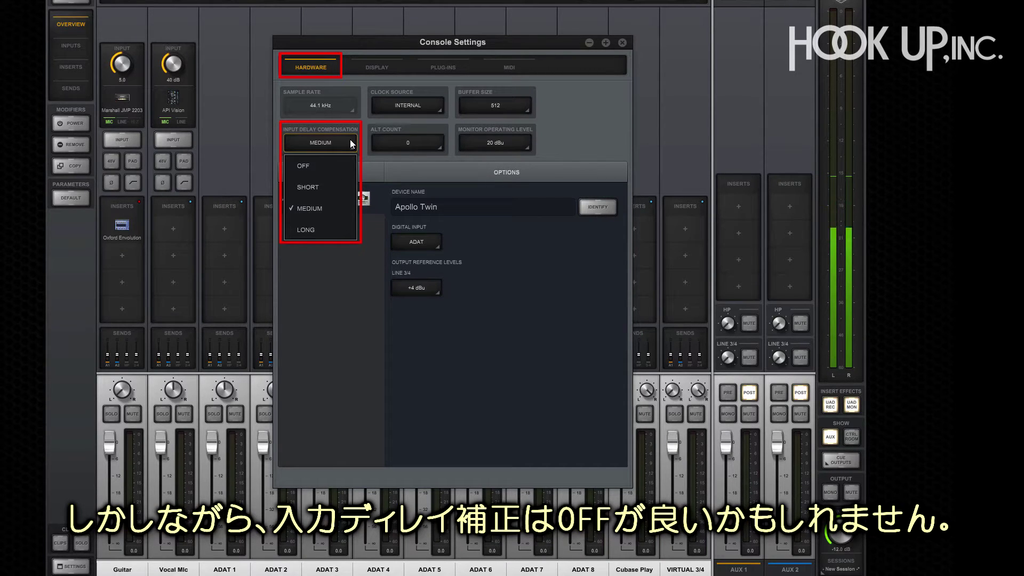
pyautogui.click(336, 166)
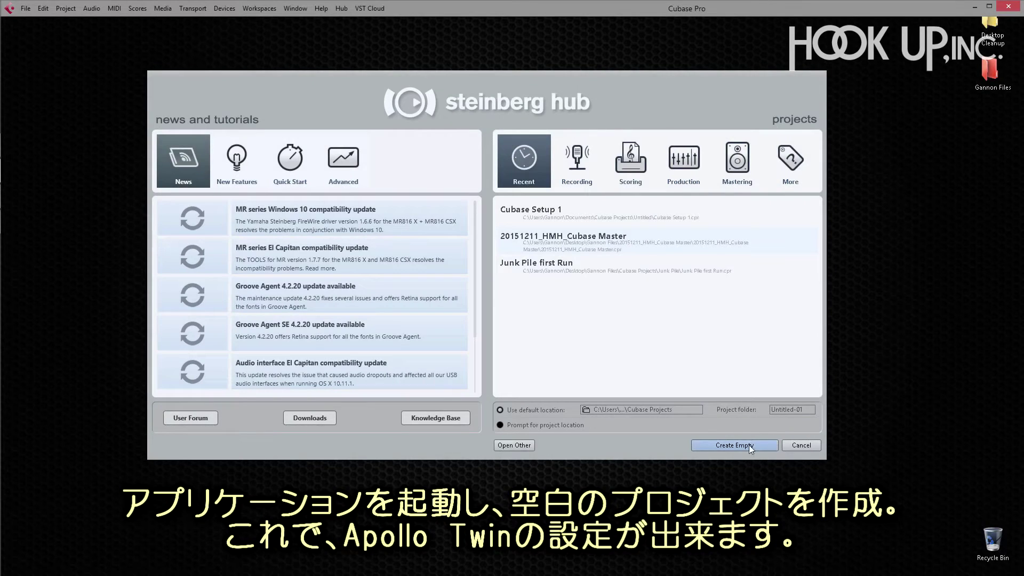
# Create an empty Cubase project and open Devices > Device Setup.
pyautogui.click(749, 445)
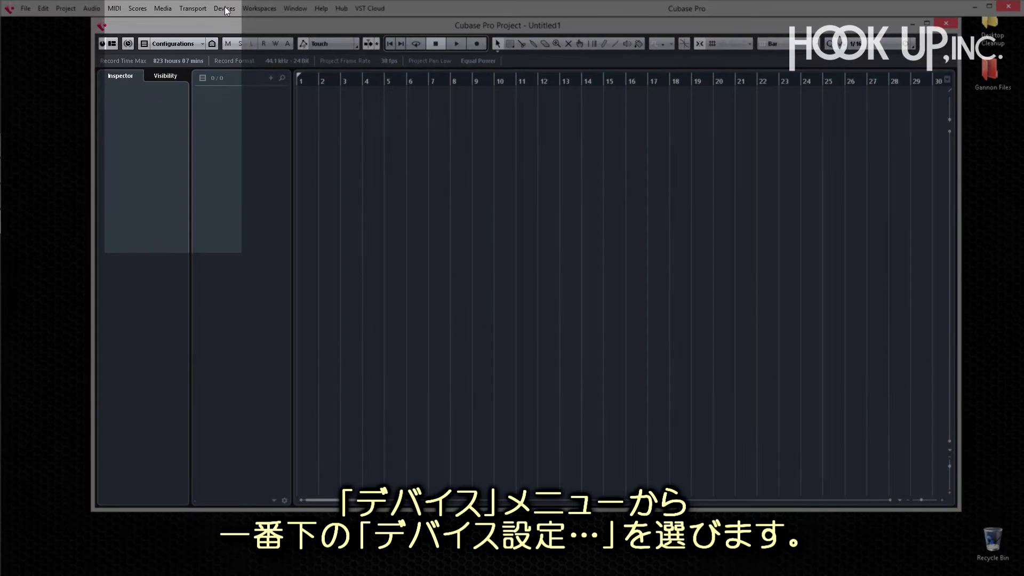
pyautogui.click(225, 8)
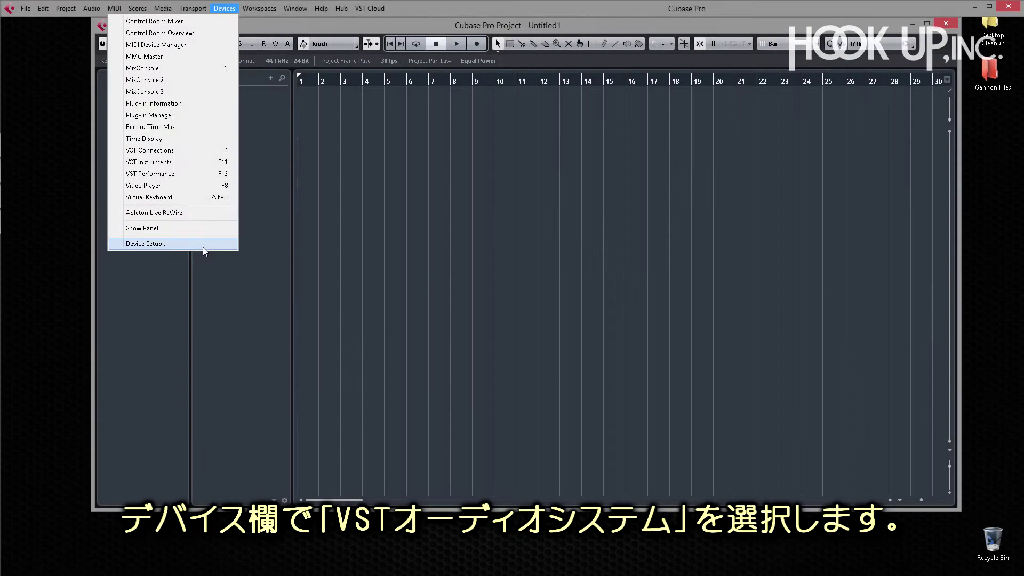
pyautogui.click(203, 248)
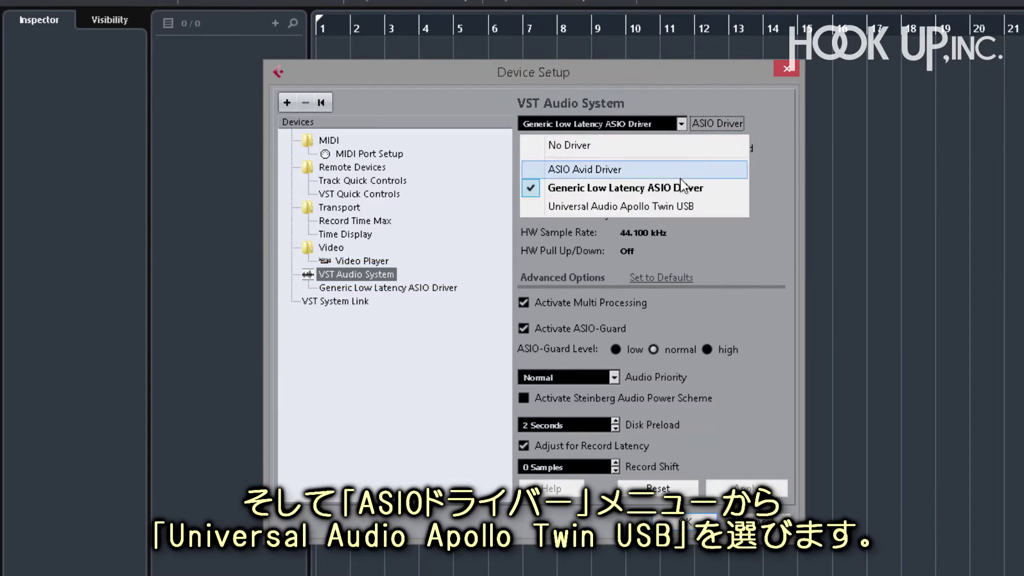
# Switch the ASIO driver to Universal Audio Apollo Twin USB and show its port settings.
pyautogui.click(679, 206)
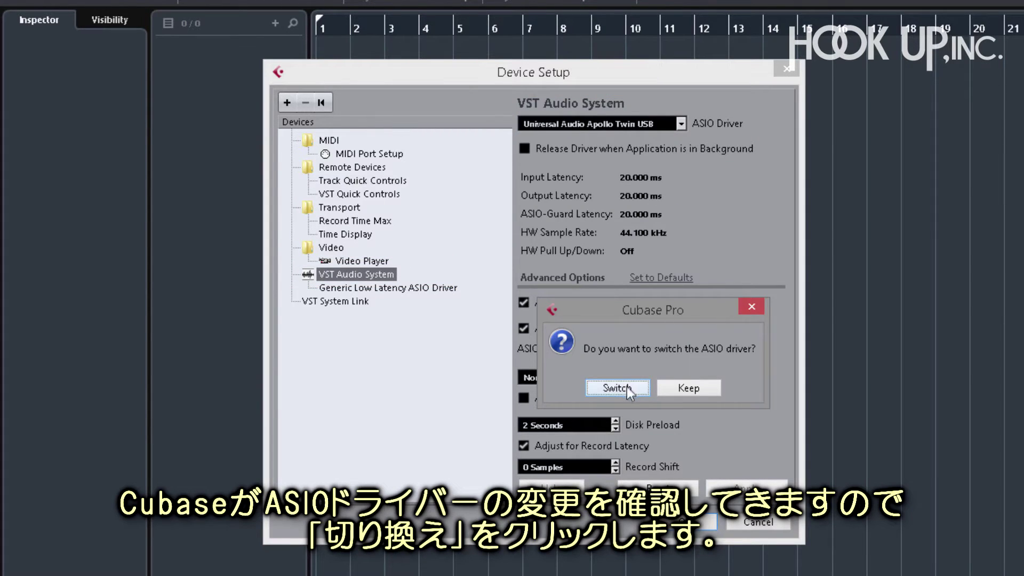
pyautogui.click(617, 387)
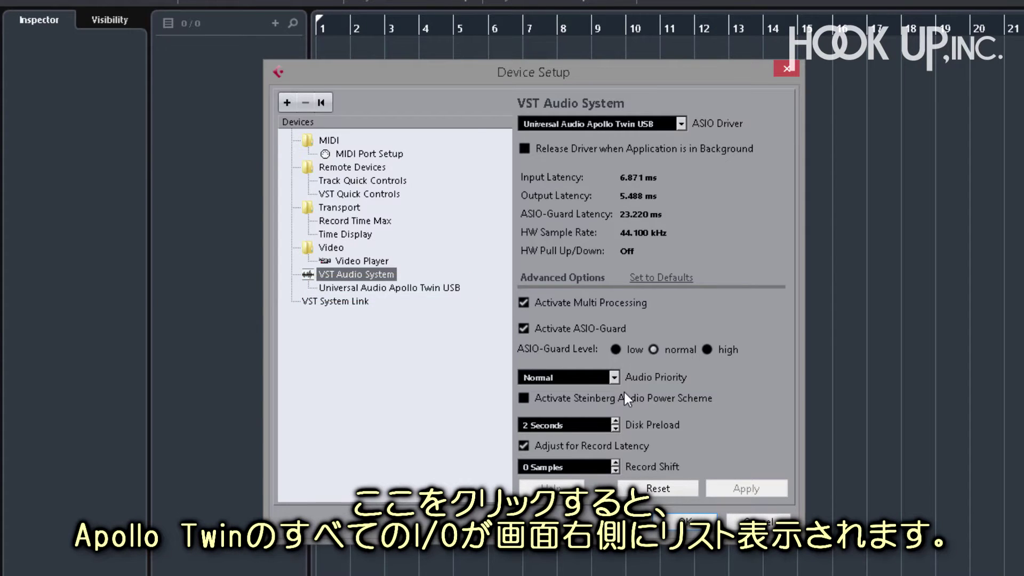
pyautogui.click(438, 284)
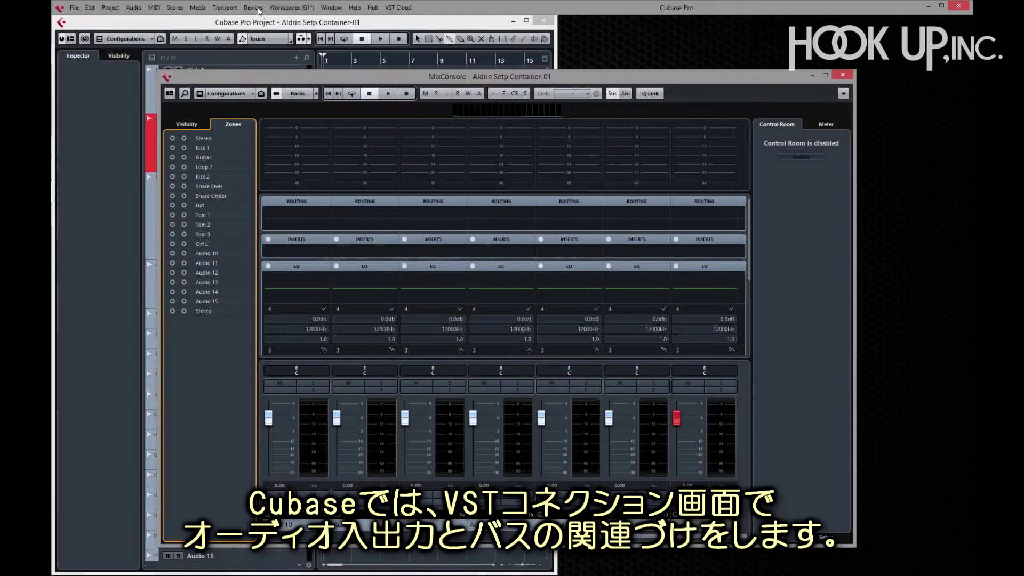
# Load the 11 x Stereo preset for the input buses in VST Connections and enlarge the window.
pyautogui.click(259, 9)
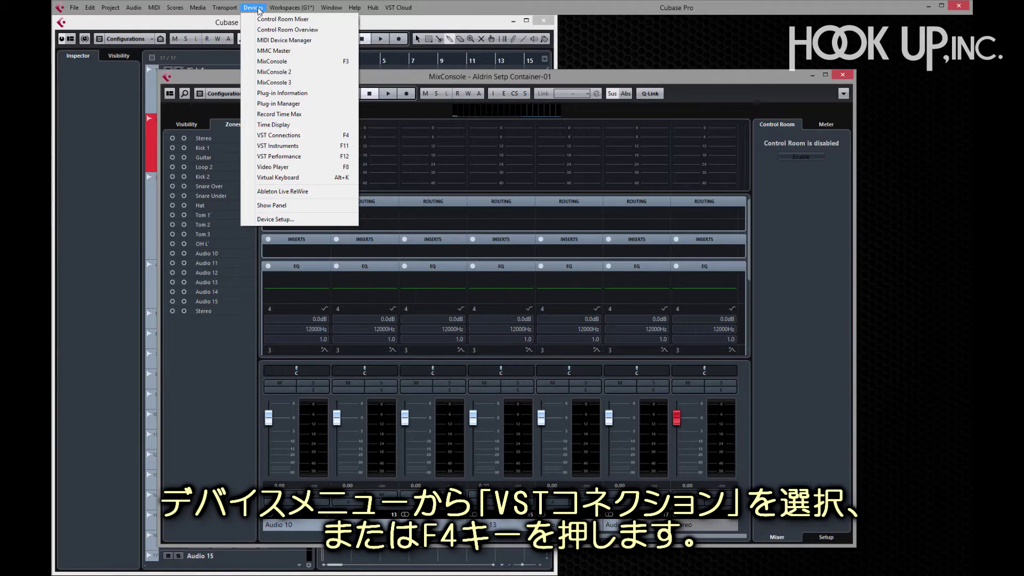
pyautogui.click(307, 138)
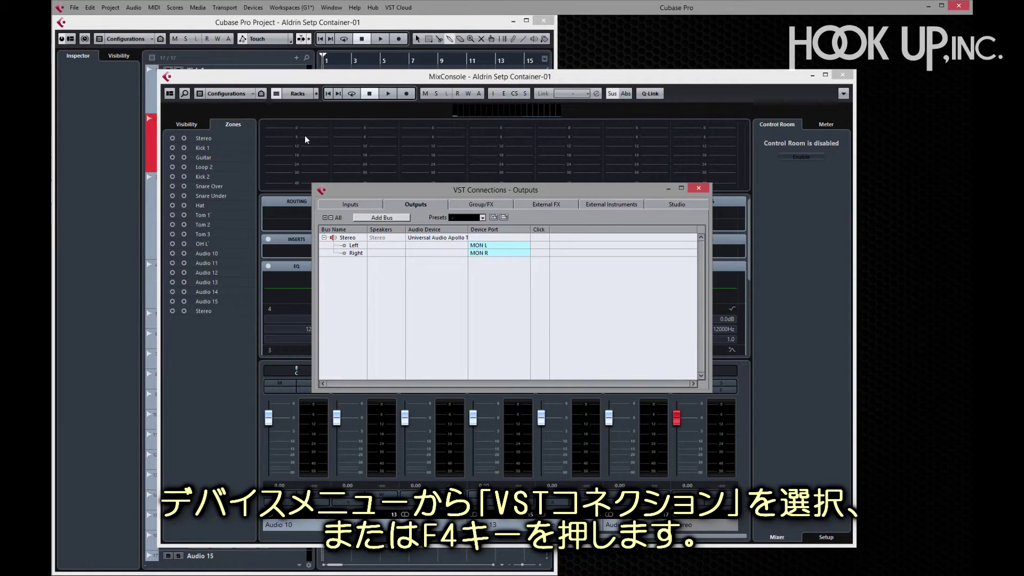
pyautogui.click(363, 205)
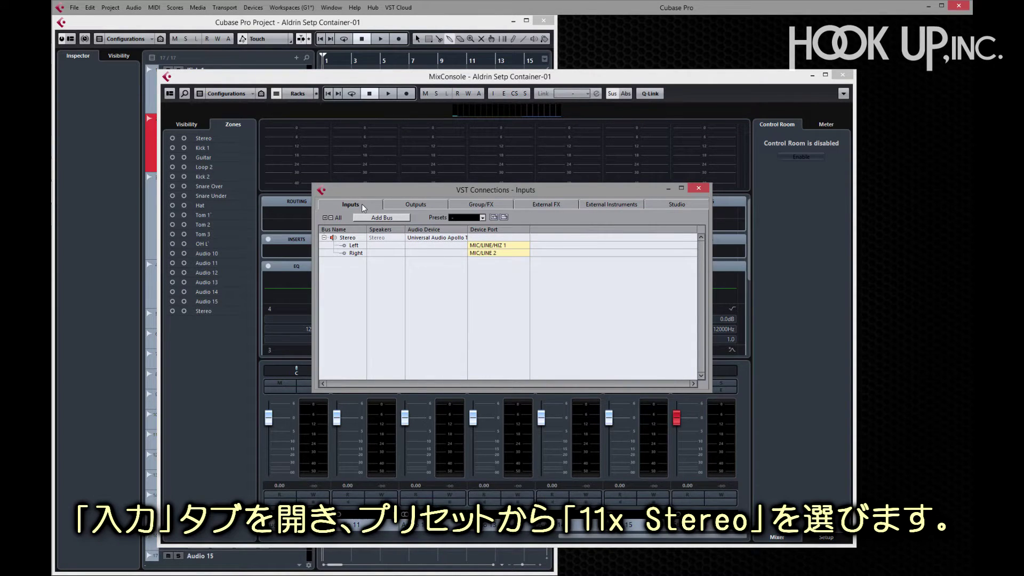
pyautogui.click(484, 218)
pyautogui.click(483, 370)
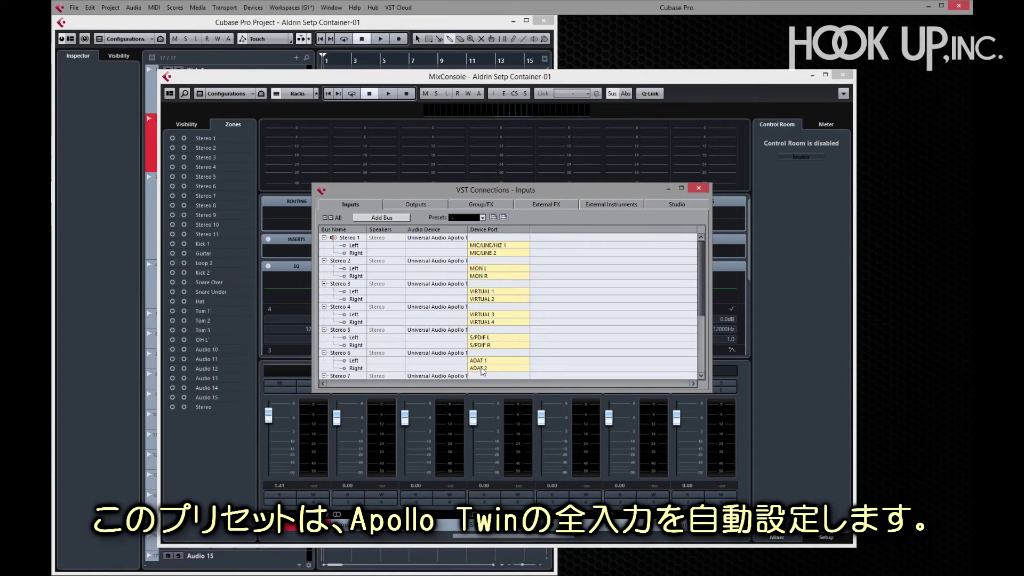
pyautogui.moveTo(520, 391); pyautogui.dragTo(521, 520)
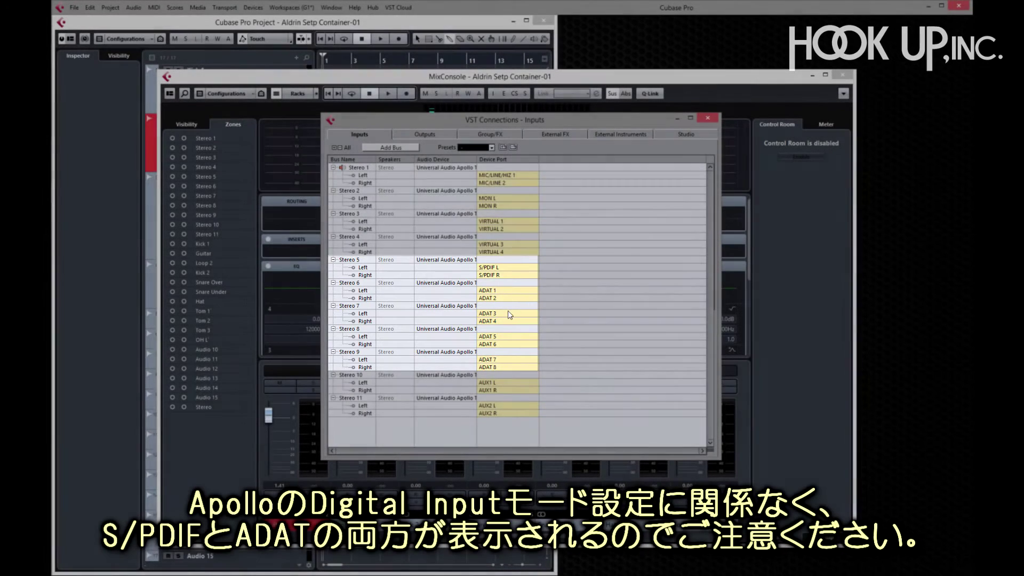
# Rename the Stereo 1 input bus to Mic Line and show the output buses.
pyautogui.click(365, 168)
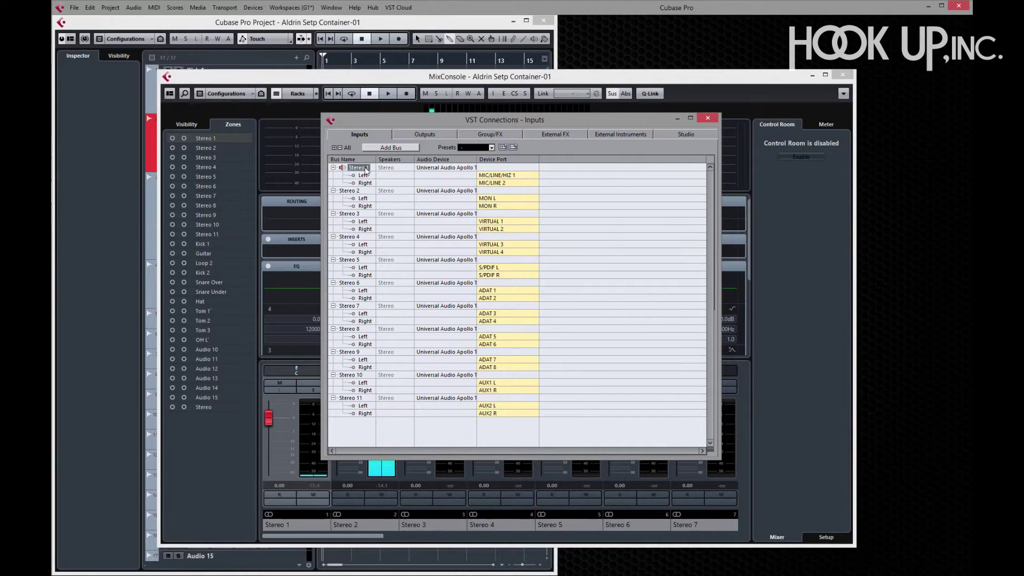
pyautogui.click(366, 169)
pyautogui.write('Mic')
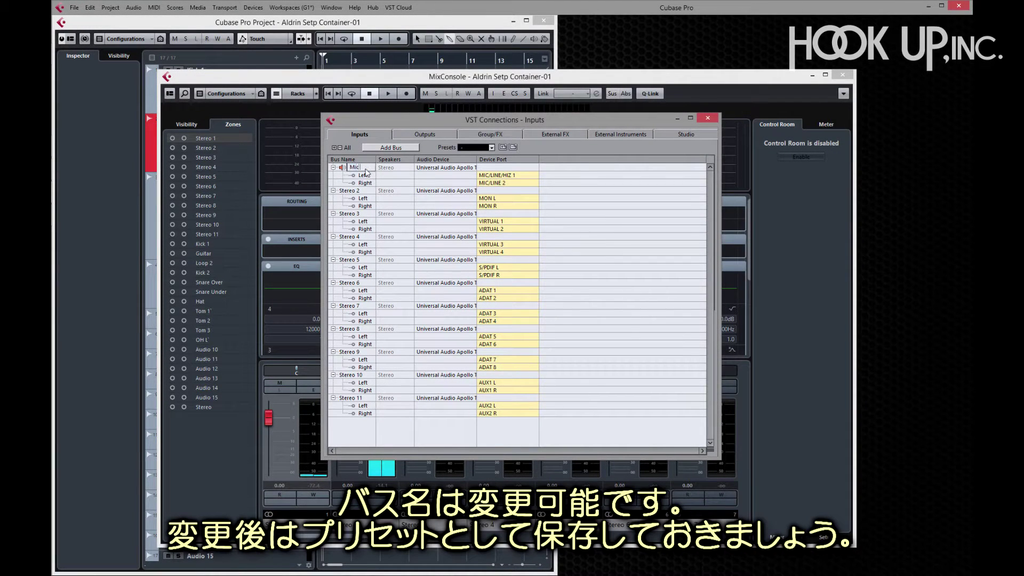
pyautogui.write(' Line')
pyautogui.press('Return')
pyautogui.click(491, 148)
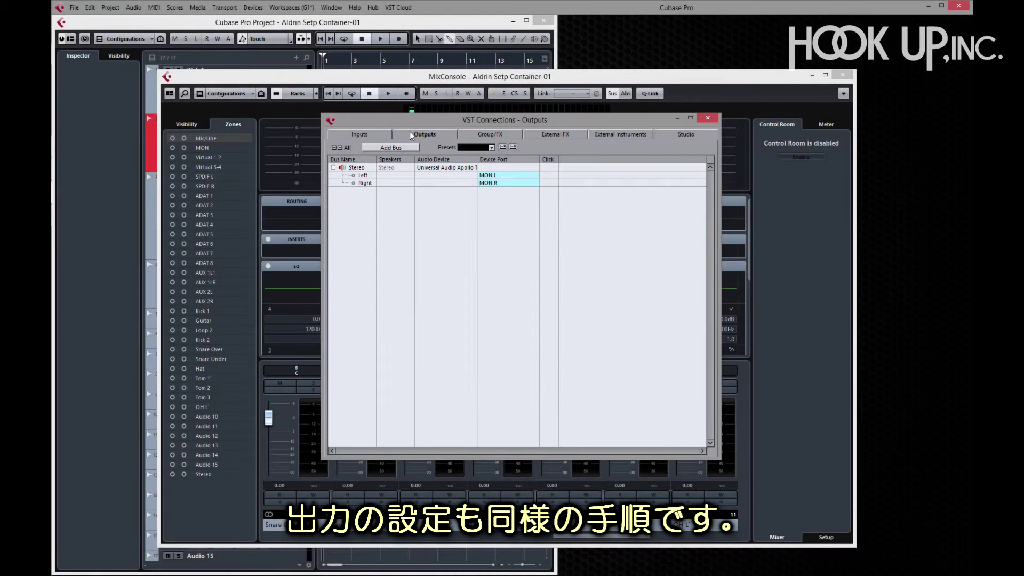
# Load the 5 x Stereo, then Apollo Twin output presets, and route a channel to MON.
pyautogui.click(492, 148)
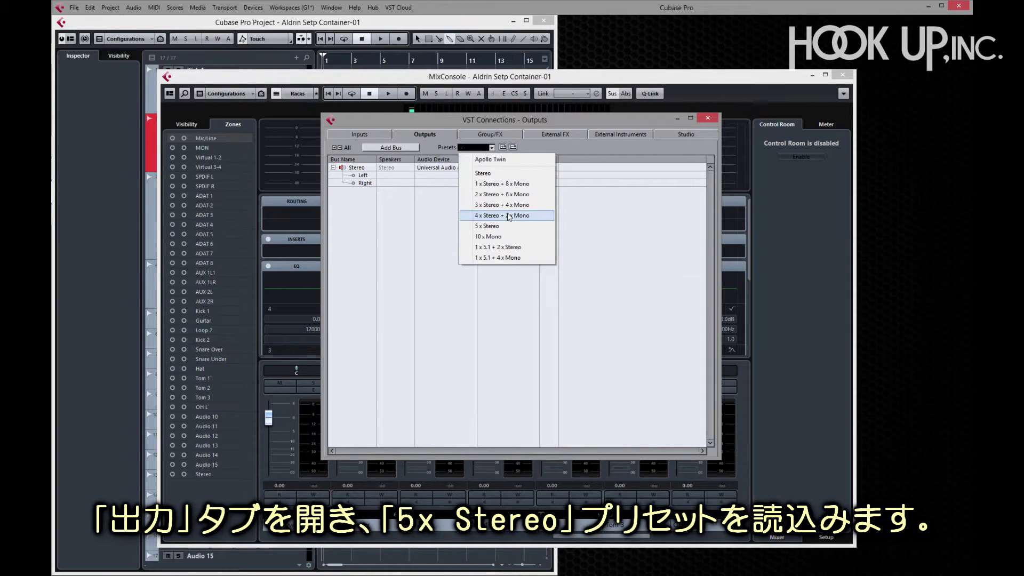
pyautogui.click(508, 229)
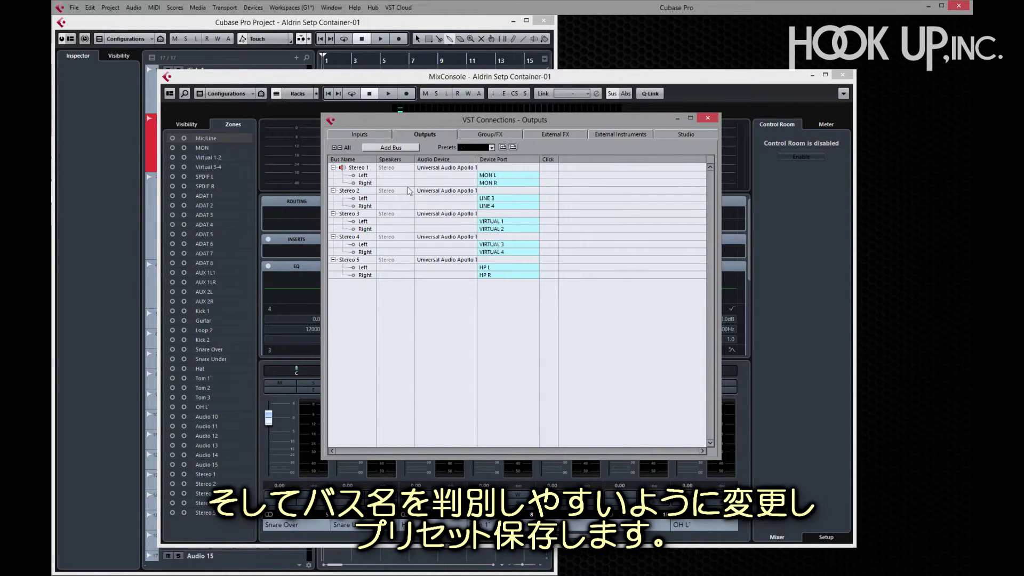
pyautogui.click(491, 148)
pyautogui.click(495, 159)
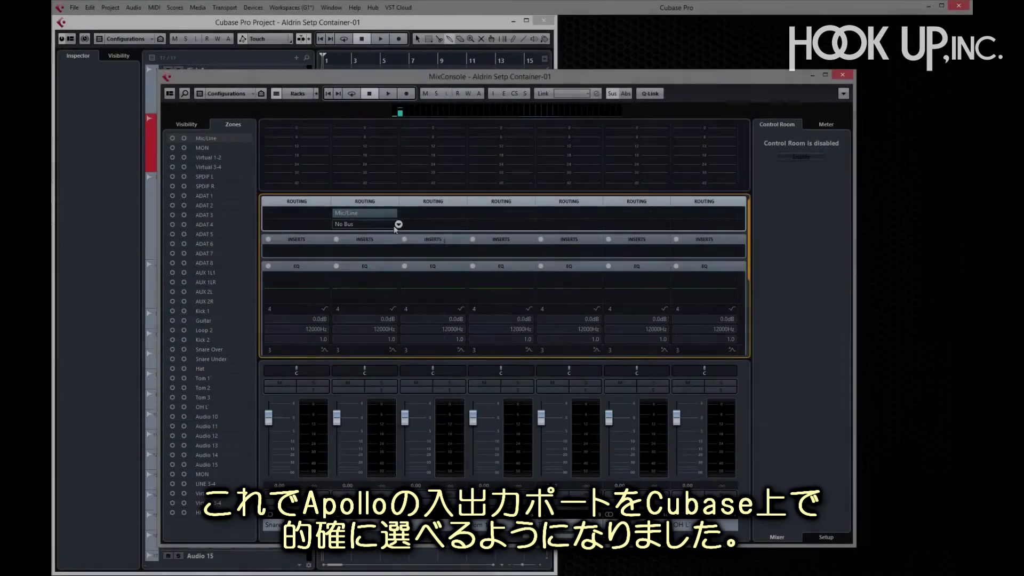
pyautogui.click(396, 226)
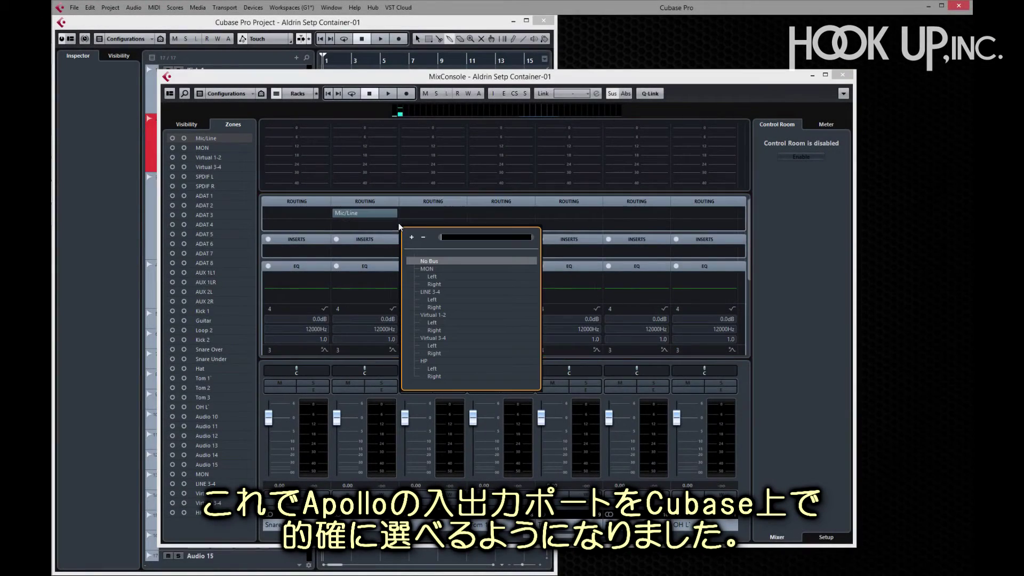
pyautogui.click(434, 270)
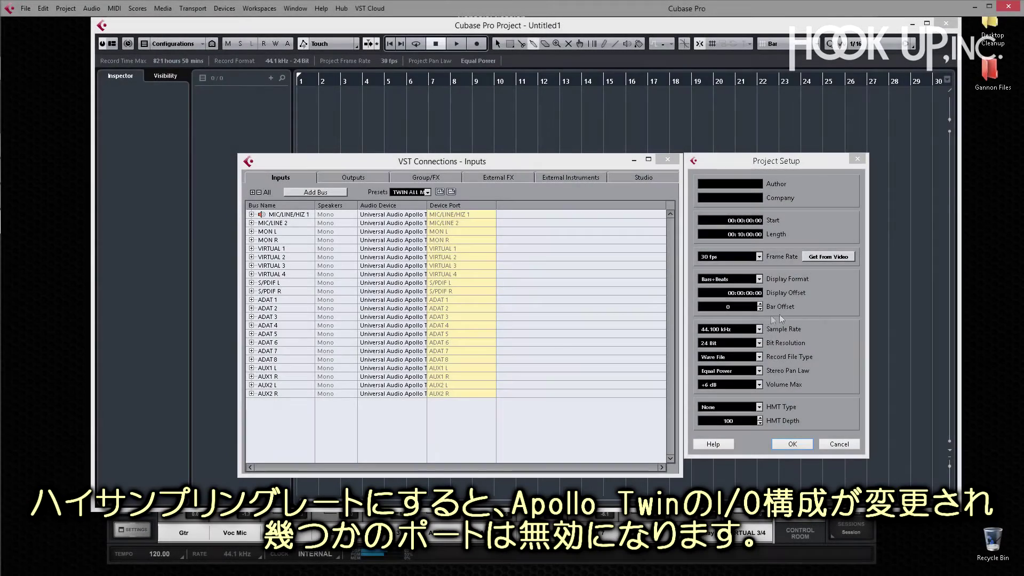
# Change the project sample rate to 192.000 kHz and apply Project Setup.
pyautogui.click(760, 329)
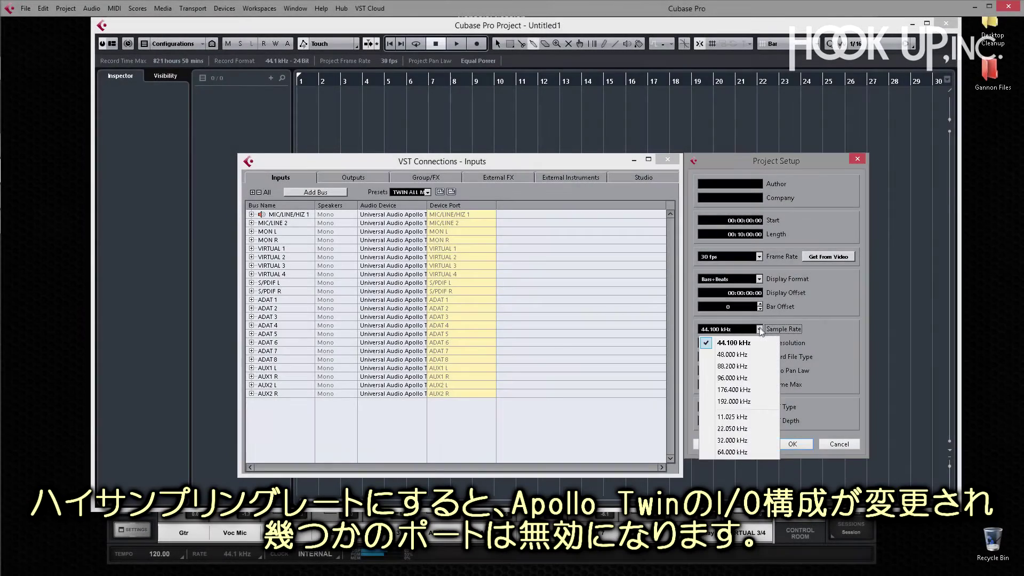
pyautogui.click(741, 402)
pyautogui.click(791, 445)
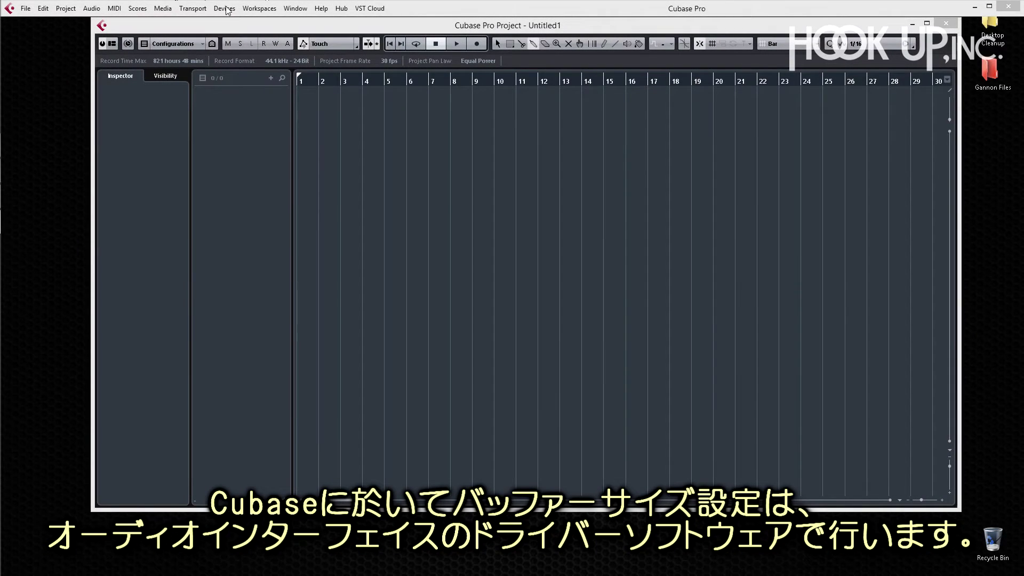
# Open the Apollo Twin USB control panel from Device Setup.
pyautogui.click(228, 10)
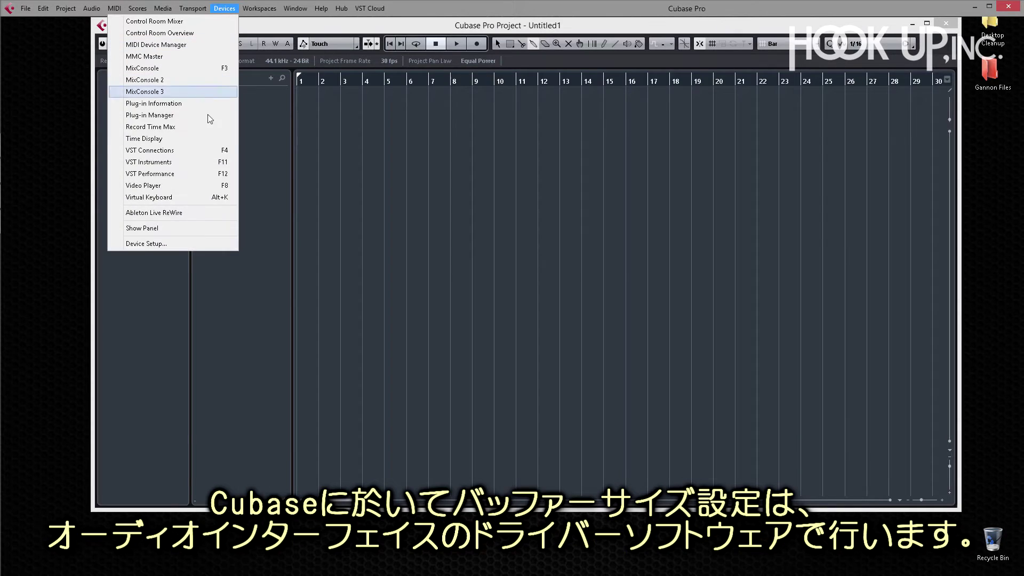
pyautogui.click(202, 245)
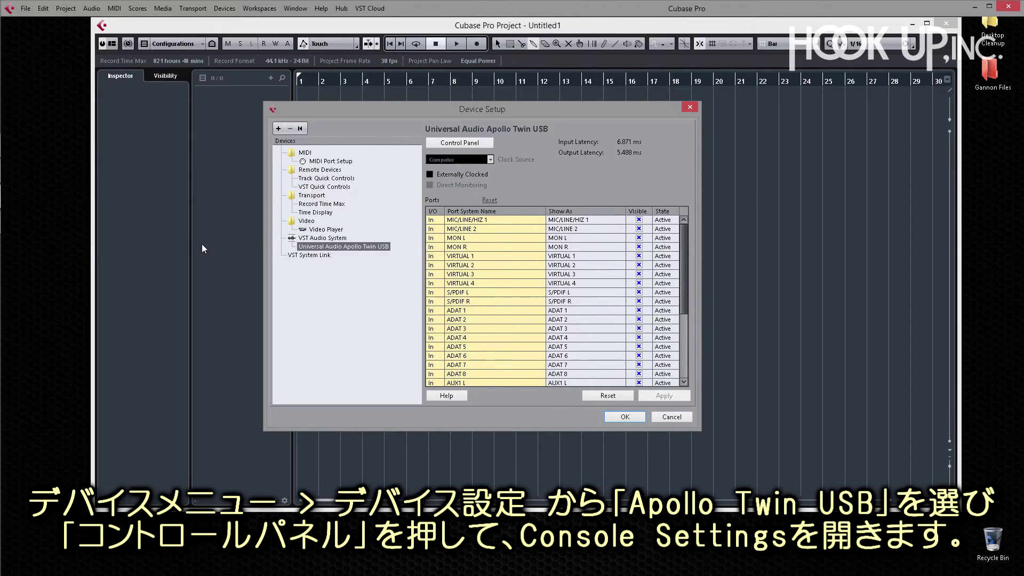
pyautogui.click(487, 148)
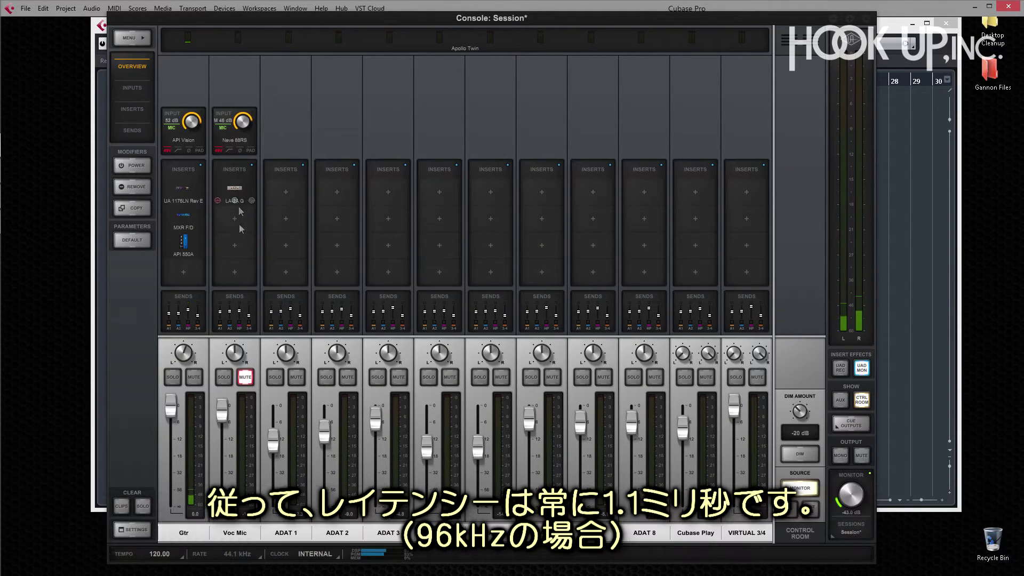
# Lower the Voc Mic channel's AUX 2 and AUX 1 send levels.
pyautogui.click(233, 308)
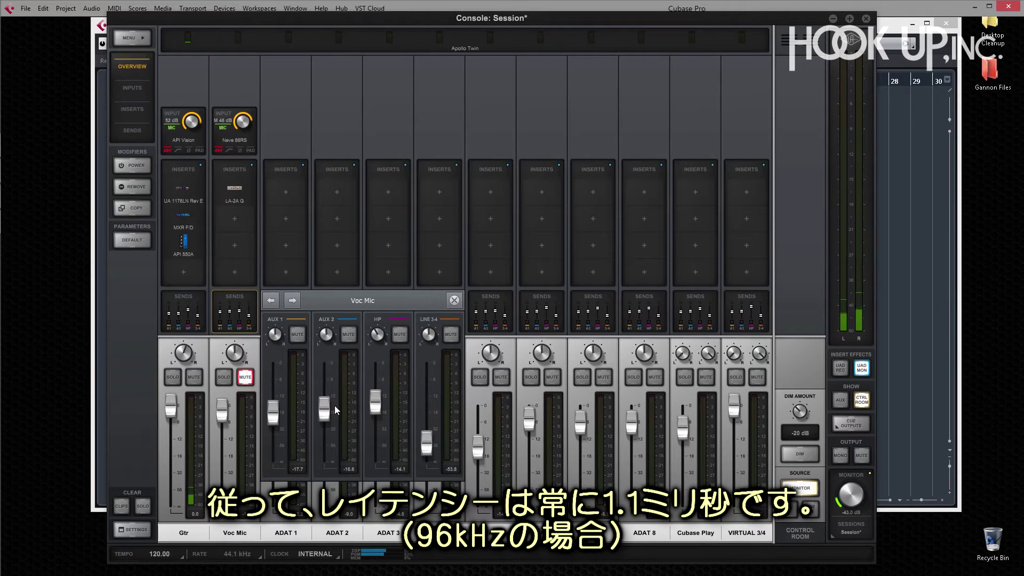
pyautogui.moveTo(327, 403); pyautogui.dragTo(273, 416)
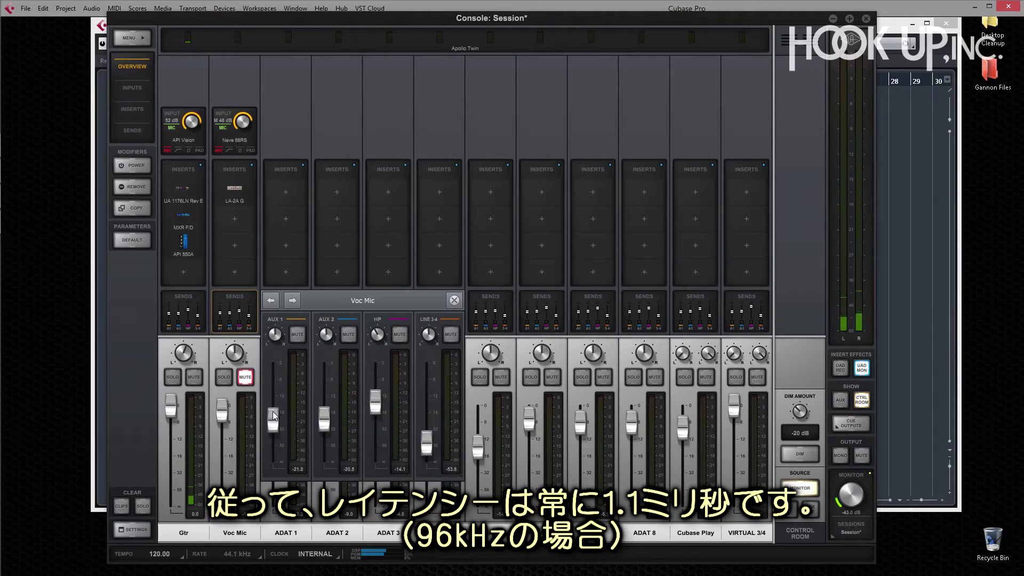
pyautogui.click(454, 301)
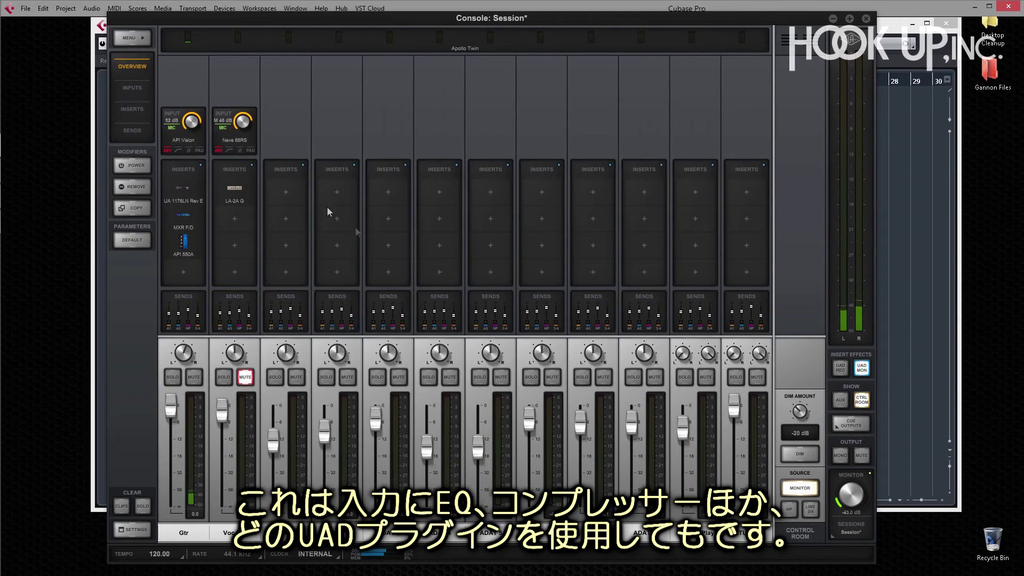
# On the Gtr channel, cut the API 550A high band, adjust 550L high EQ, enable the 235L gate.
pyautogui.click(195, 172)
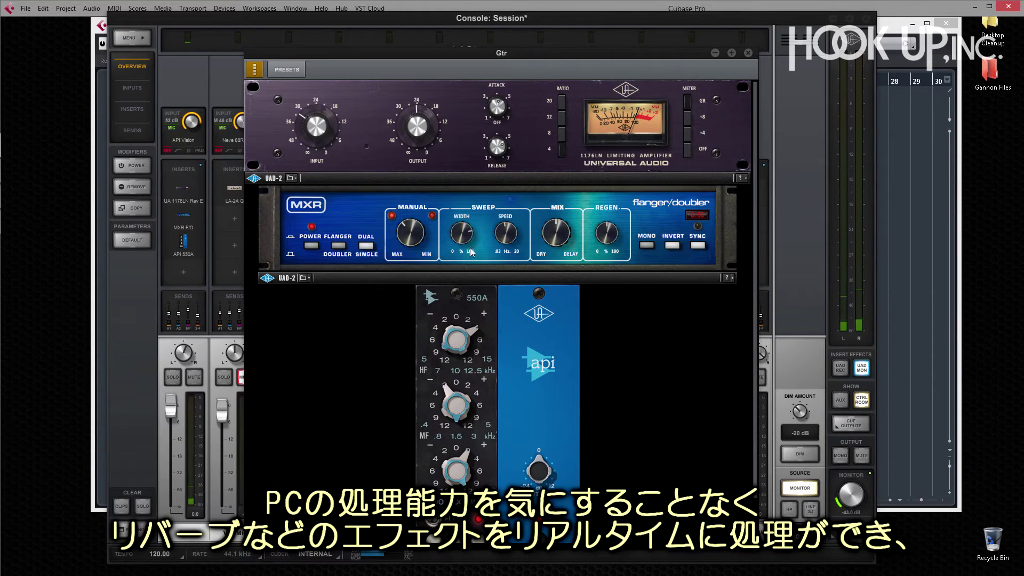
pyautogui.moveTo(478, 332); pyautogui.dragTo(376, 280)
pyautogui.click(187, 140)
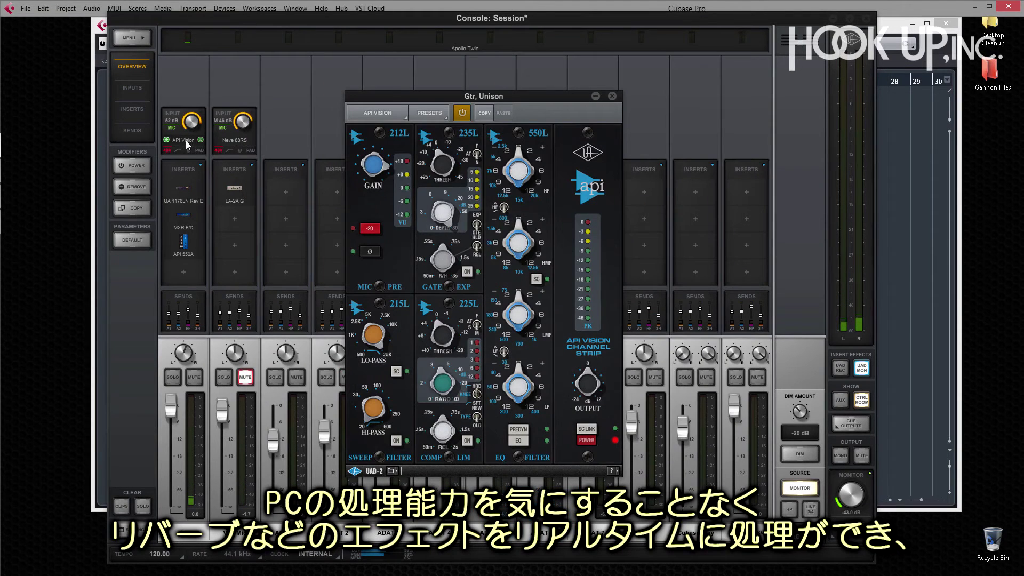
pyautogui.moveTo(518, 155); pyautogui.dragTo(510, 165)
pyautogui.click(468, 272)
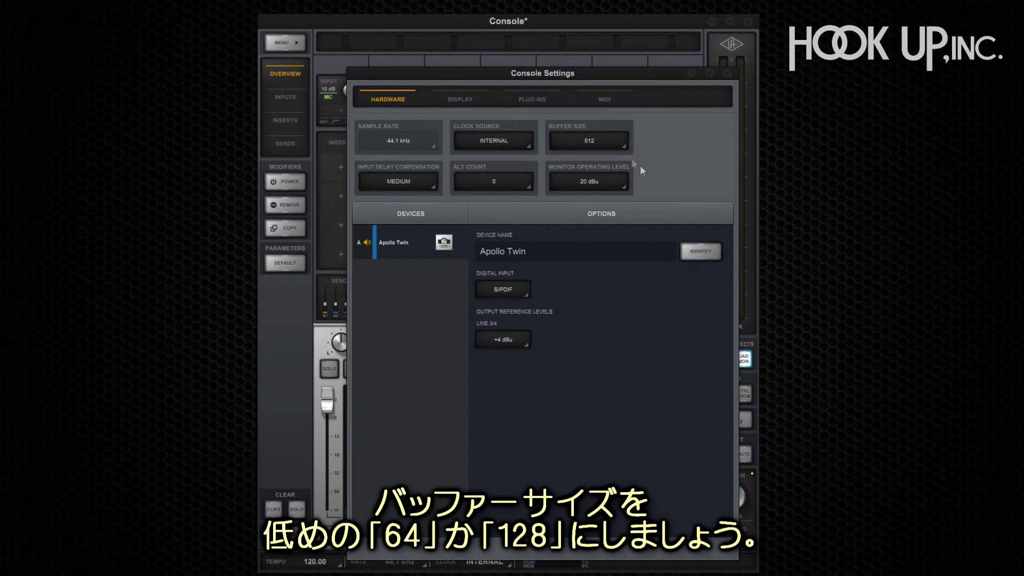
# Try Apollo buffer sizes 64, 128, 512 and 1024, then settle on 128.
pyautogui.click(610, 143)
pyautogui.click(600, 159)
pyautogui.click(609, 143)
pyautogui.click(603, 185)
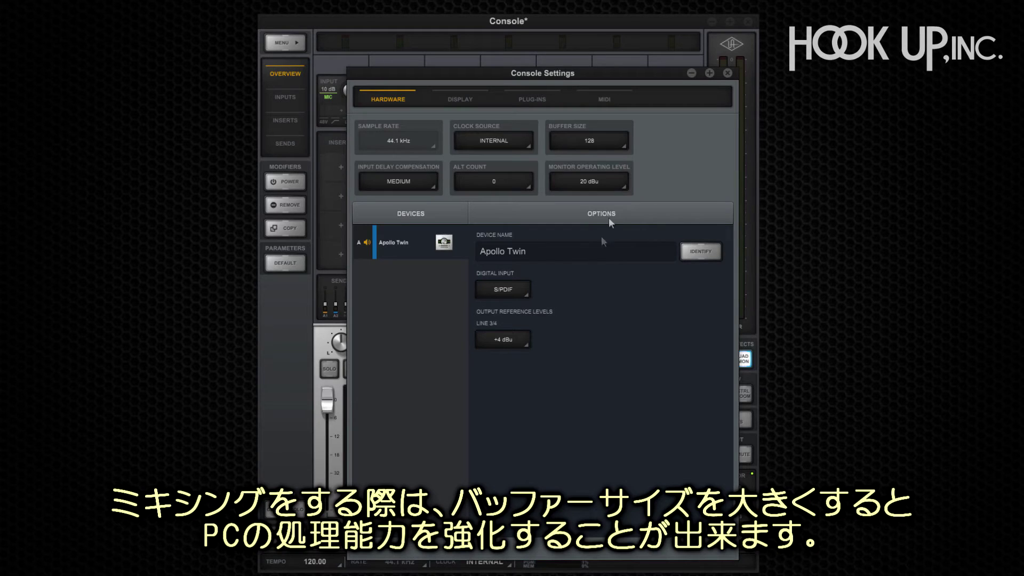
pyautogui.click(609, 137)
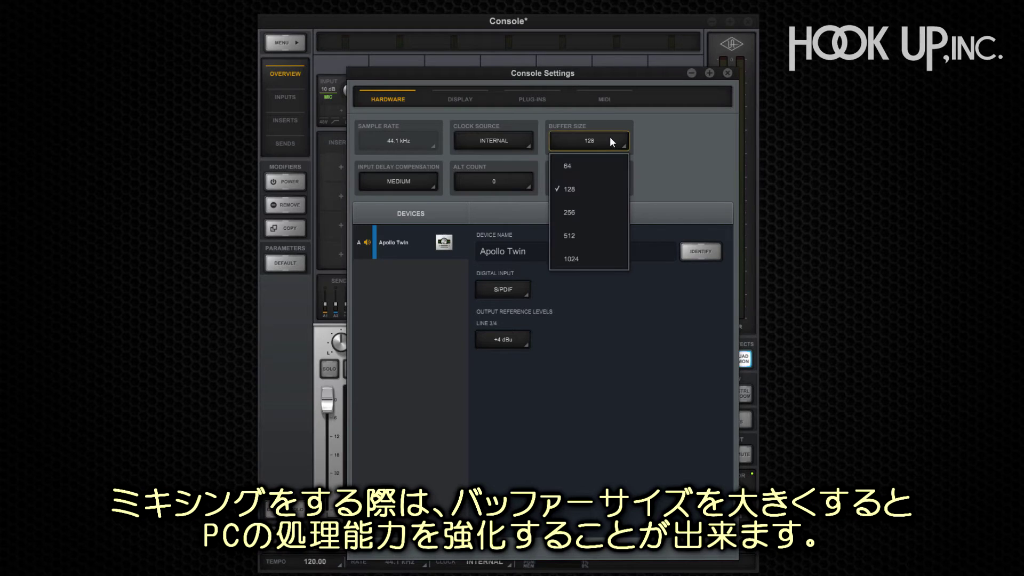
pyautogui.click(602, 231)
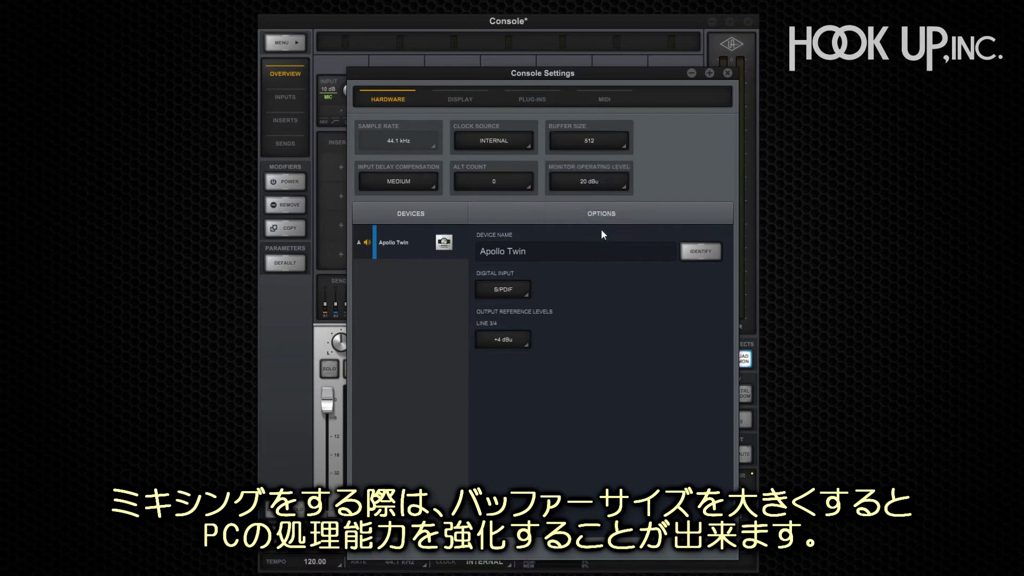
pyautogui.click(619, 137)
pyautogui.click(601, 259)
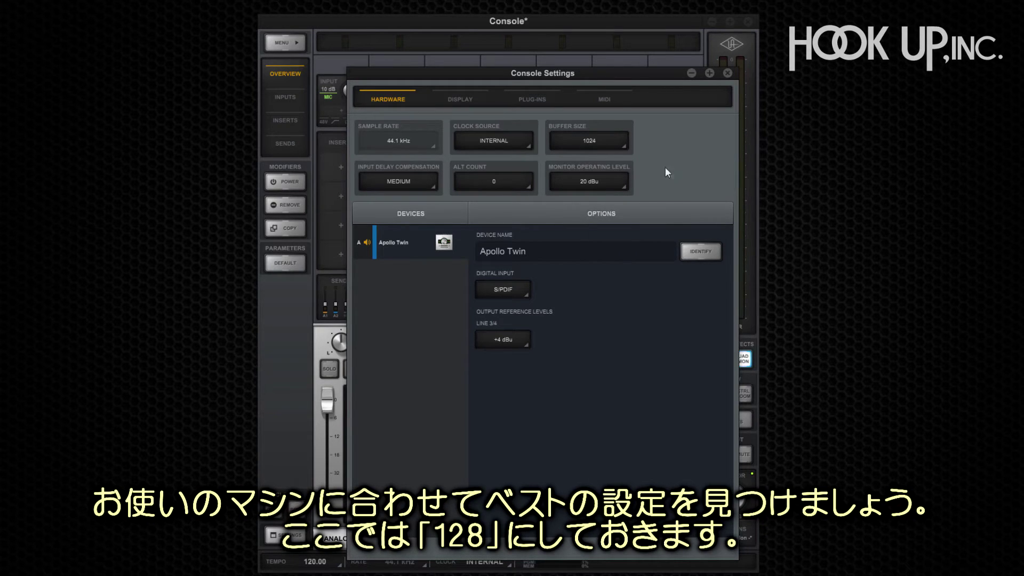
pyautogui.click(610, 143)
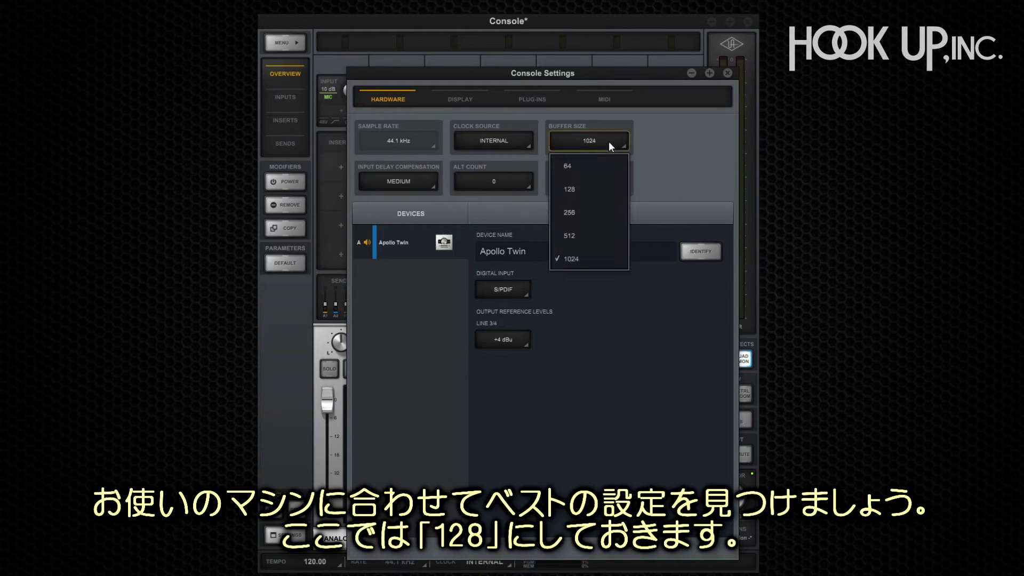
pyautogui.click(603, 190)
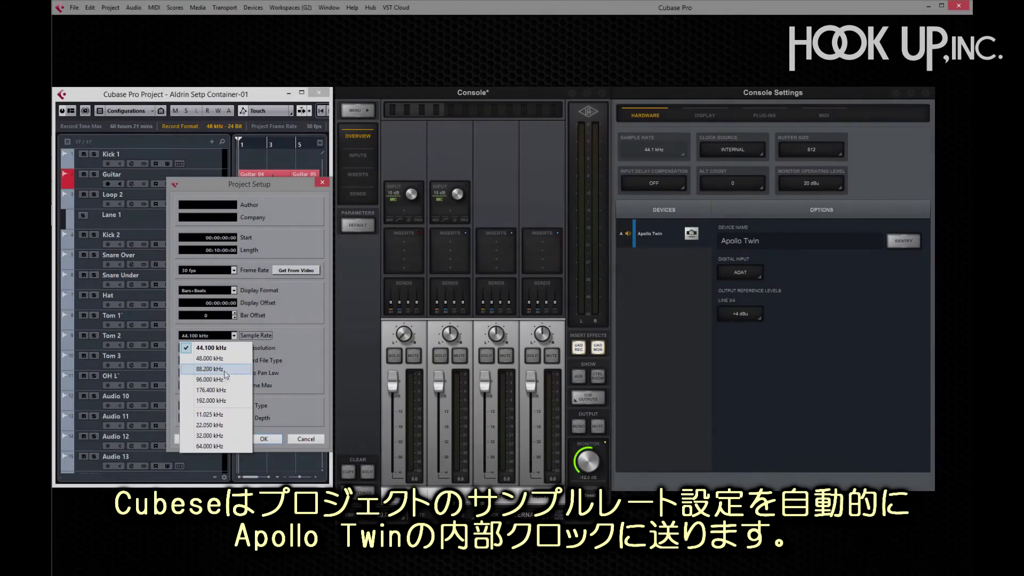
# Set the project sample rate to 96 kHz and switch the clock source to ADAT.
pyautogui.click(227, 382)
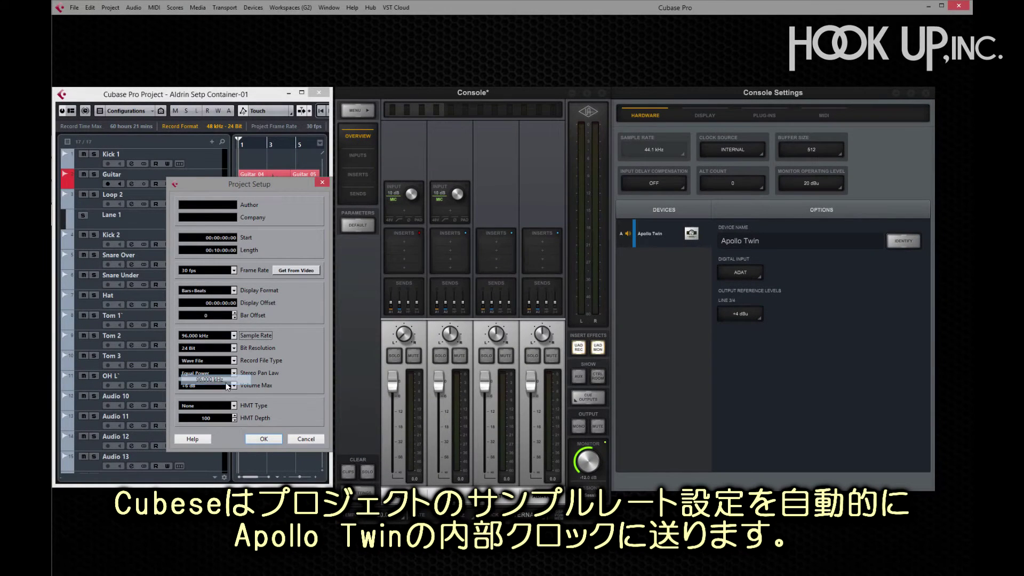
pyautogui.click(264, 438)
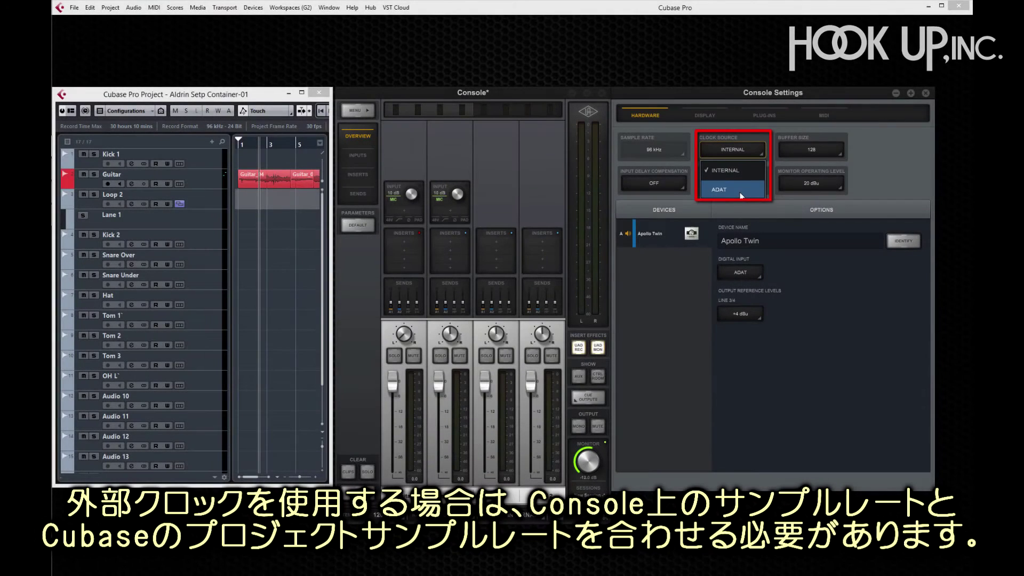
pyautogui.click(739, 190)
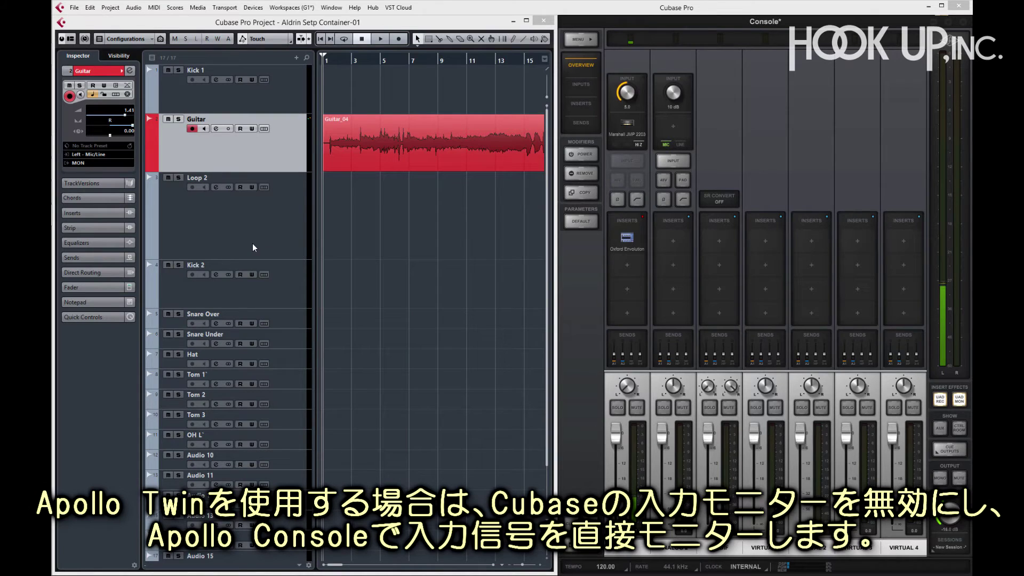
# Set VST Auto Monitoring to Manual, then play the project and record the Guitar track.
pyautogui.click(243, 203)
pyautogui.click(242, 152)
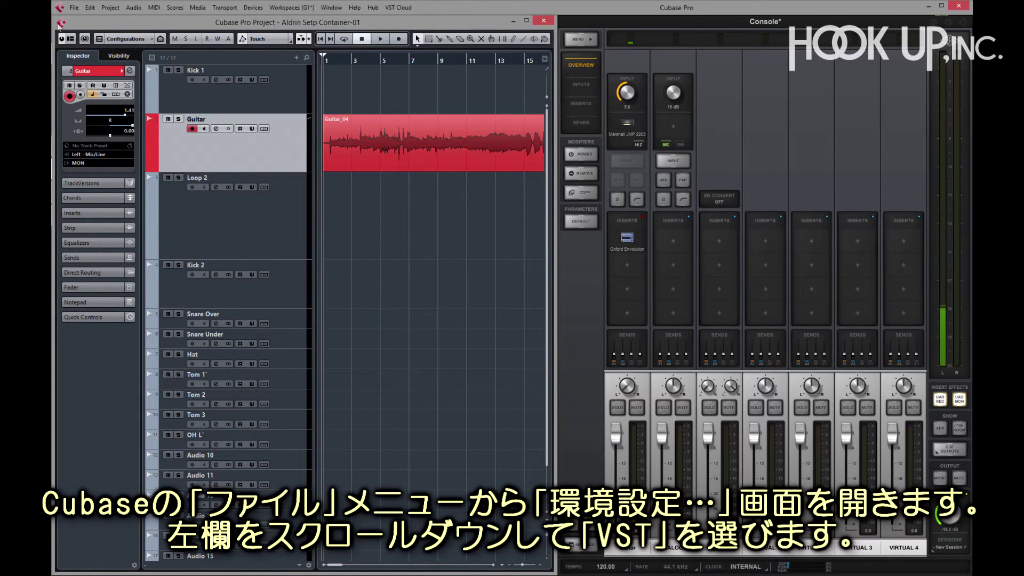
pyautogui.click(75, 7)
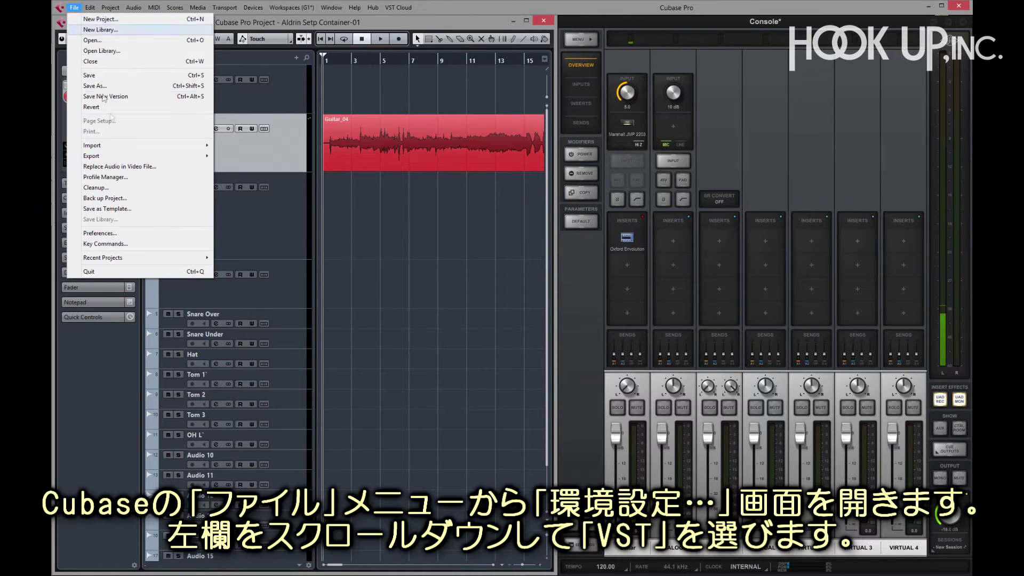
pyautogui.click(125, 233)
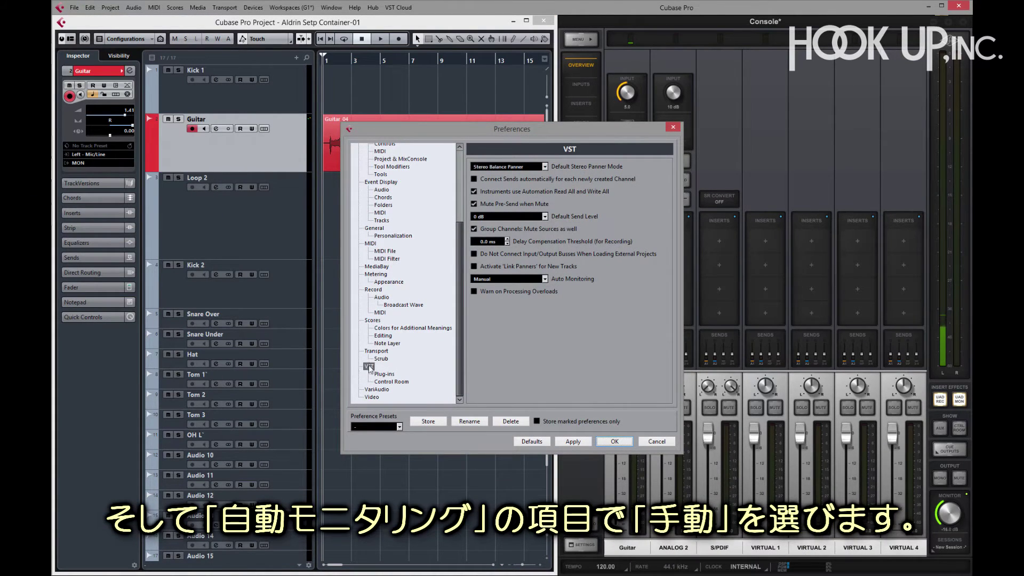
pyautogui.click(545, 279)
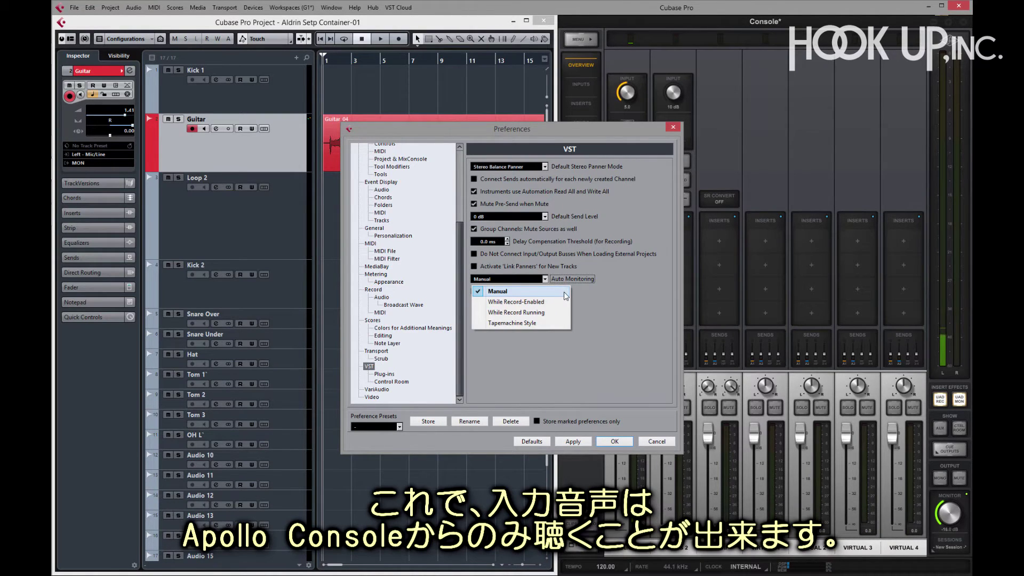
pyautogui.click(564, 293)
pyautogui.click(587, 442)
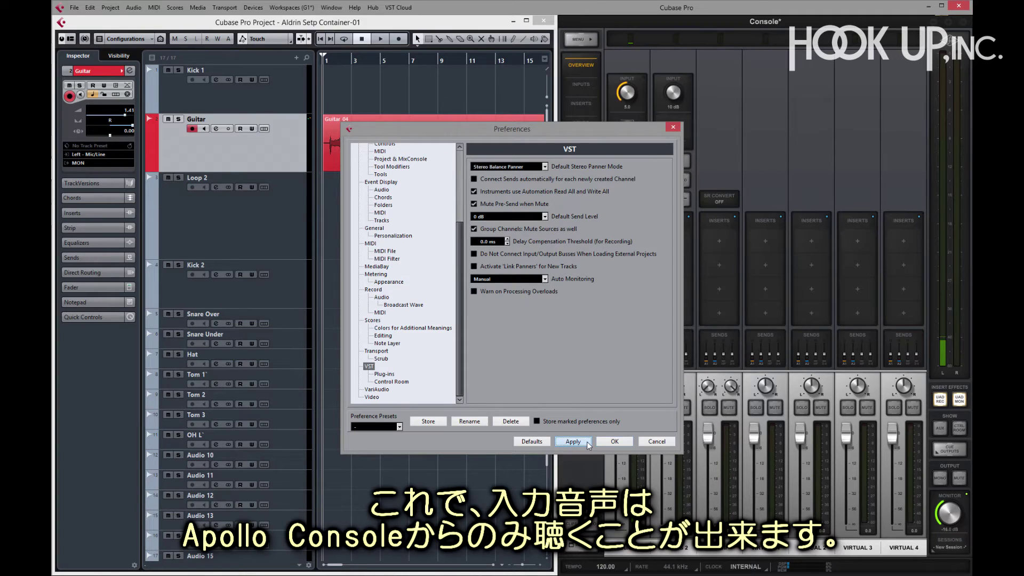
pyautogui.click(611, 446)
pyautogui.press('space')
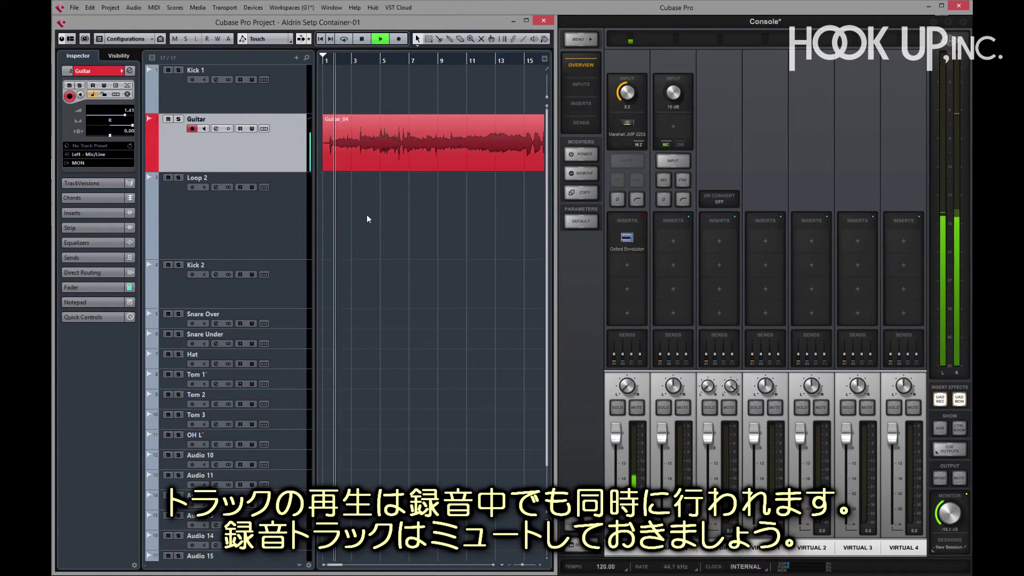
pyautogui.click(397, 40)
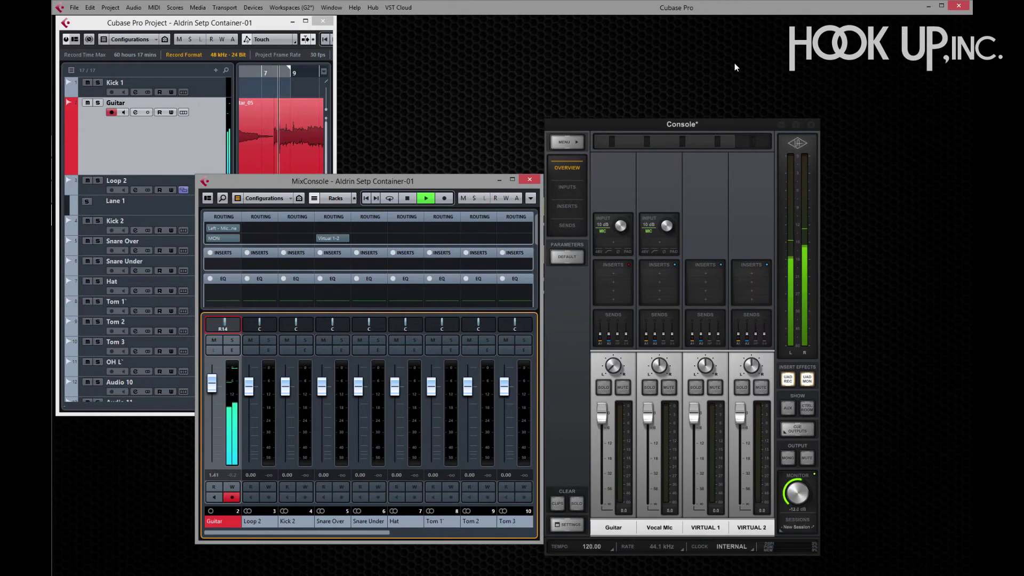
# Route the Guitar channel's output to Virtual 1-2 in MixConsole.
pyautogui.click(331, 238)
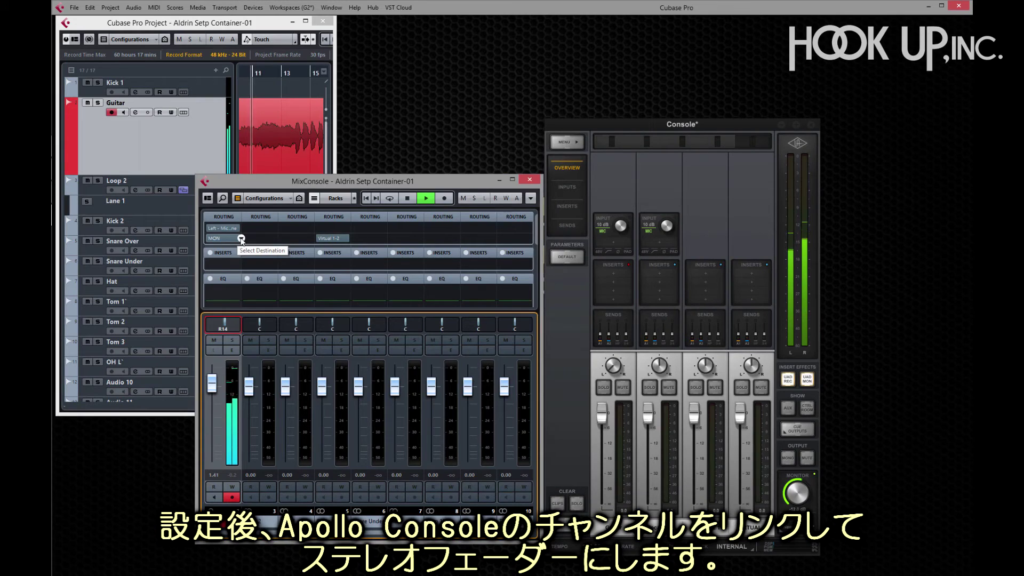
pyautogui.click(242, 239)
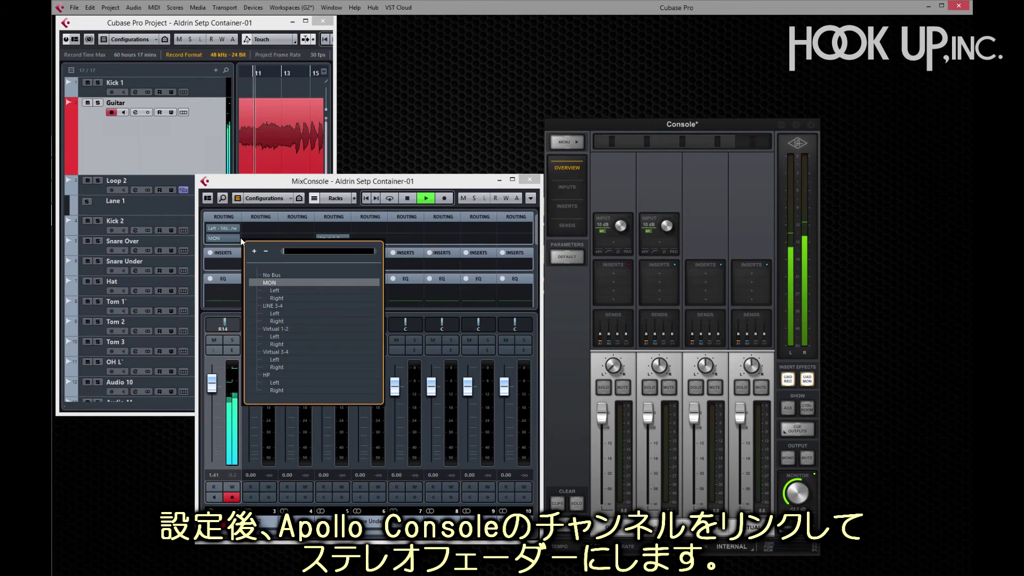
pyautogui.click(295, 327)
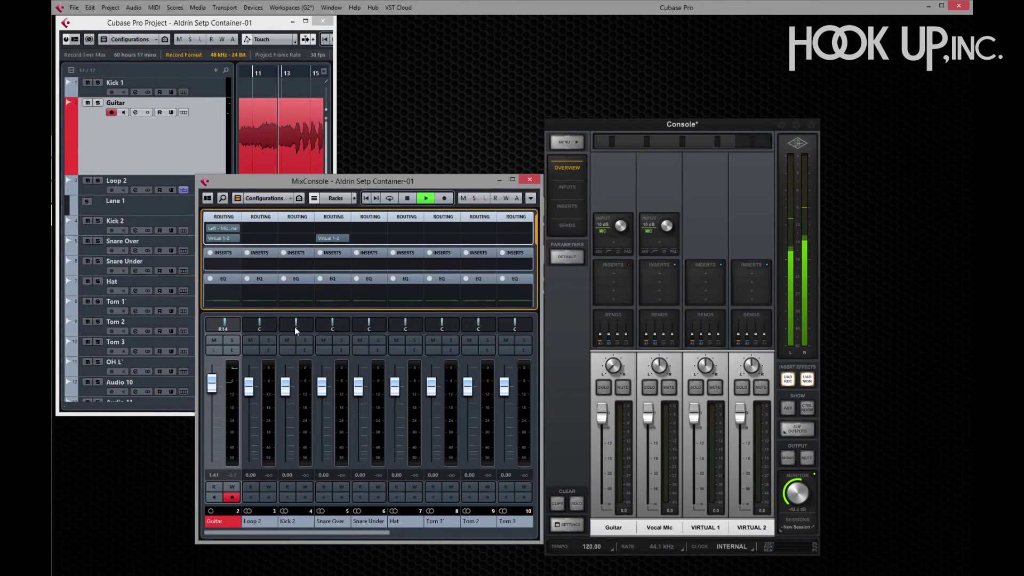
# Link the VIRTUAL 1 and 2 Console strips as a stereo pair.
pyautogui.click(722, 523)
pyautogui.click(773, 505)
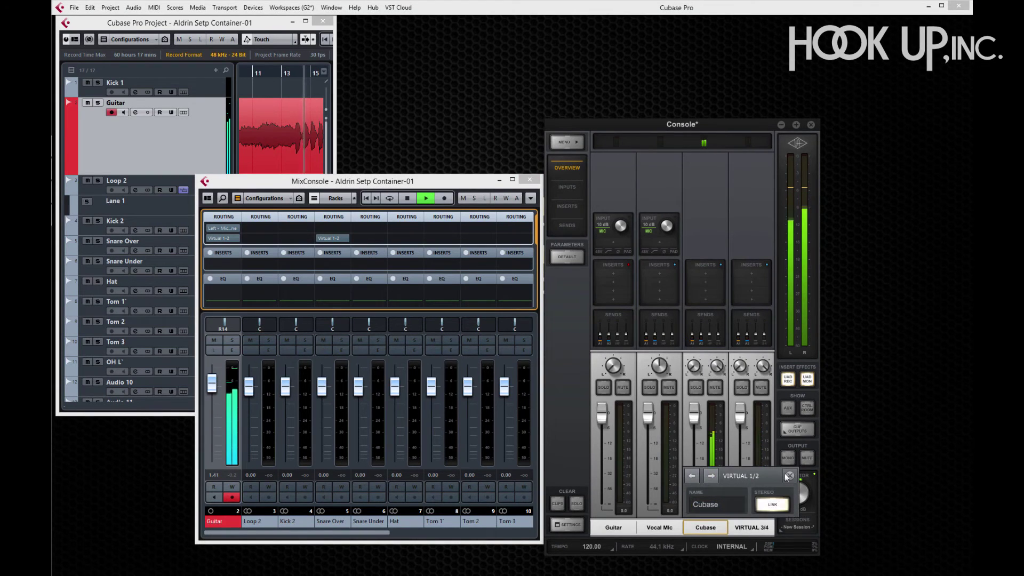
pyautogui.click(790, 476)
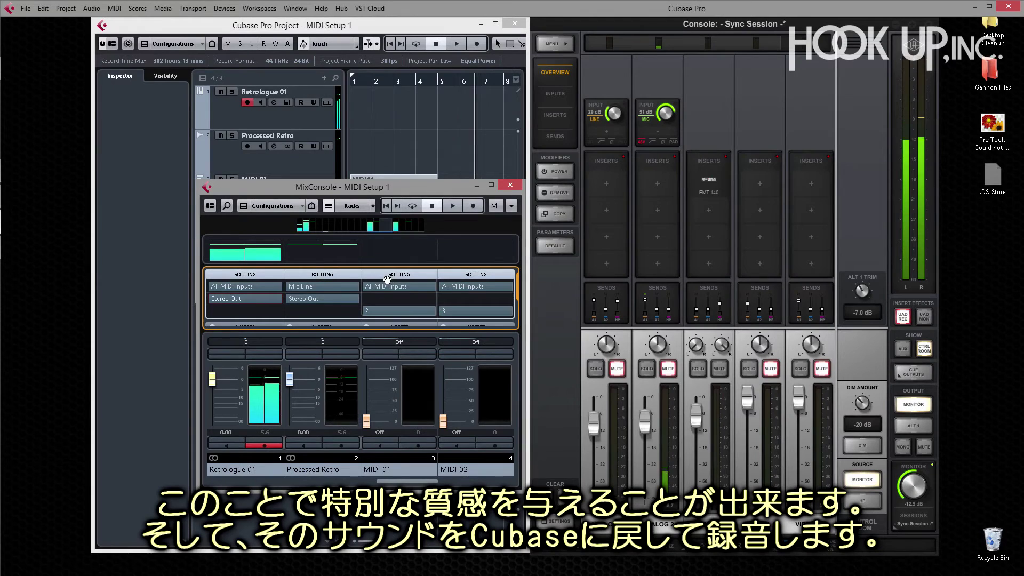
# Route Retrologue 01 to Virtual 1-2 and check the EMT 140 reverb on Virtual 1/2.
pyautogui.click(273, 300)
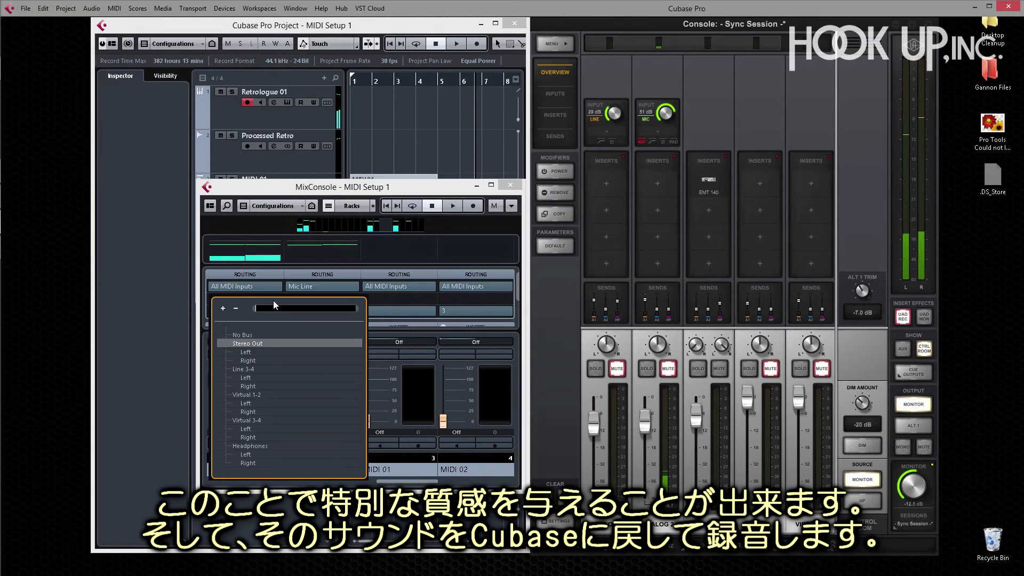
pyautogui.click(285, 394)
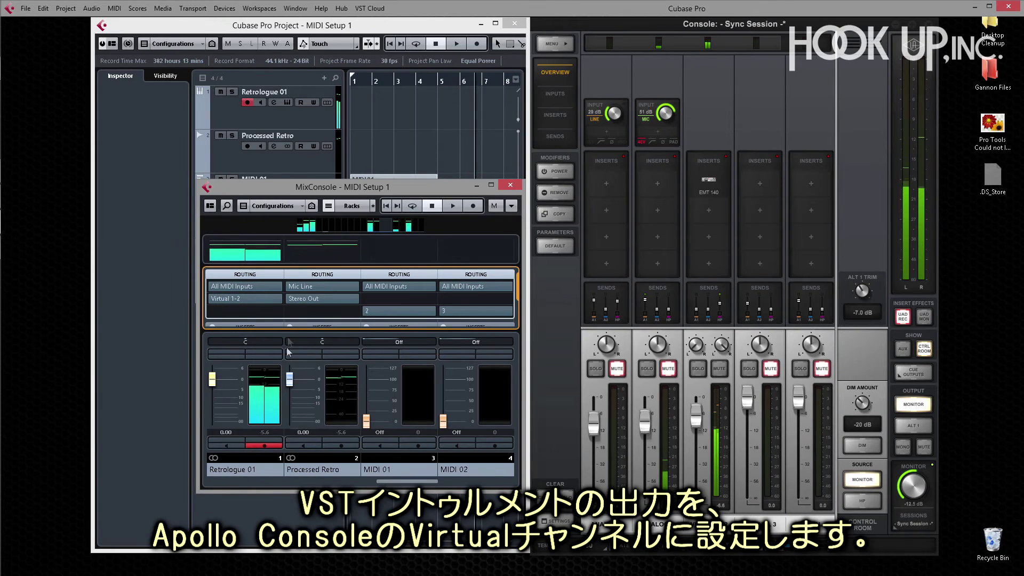
pyautogui.click(709, 184)
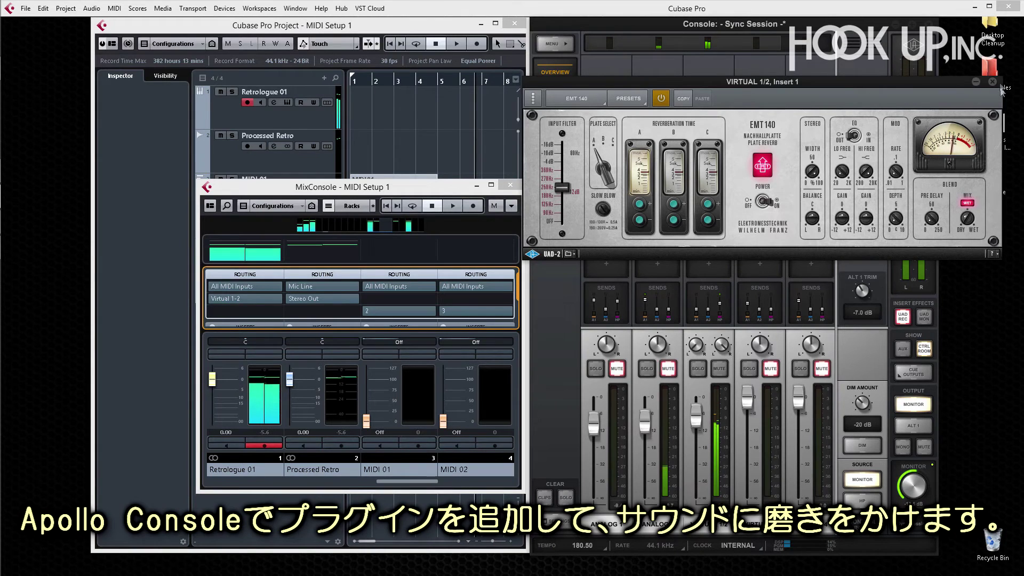
pyautogui.click(992, 83)
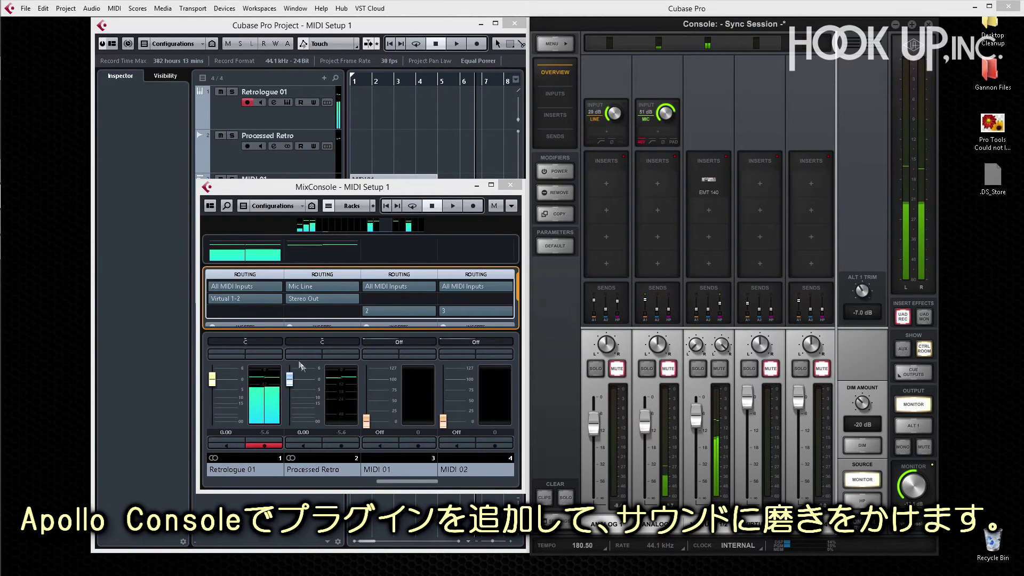
# Set Processed Retro's input to Virtual 1-2, arm it, and start recording.
pyautogui.click(321, 287)
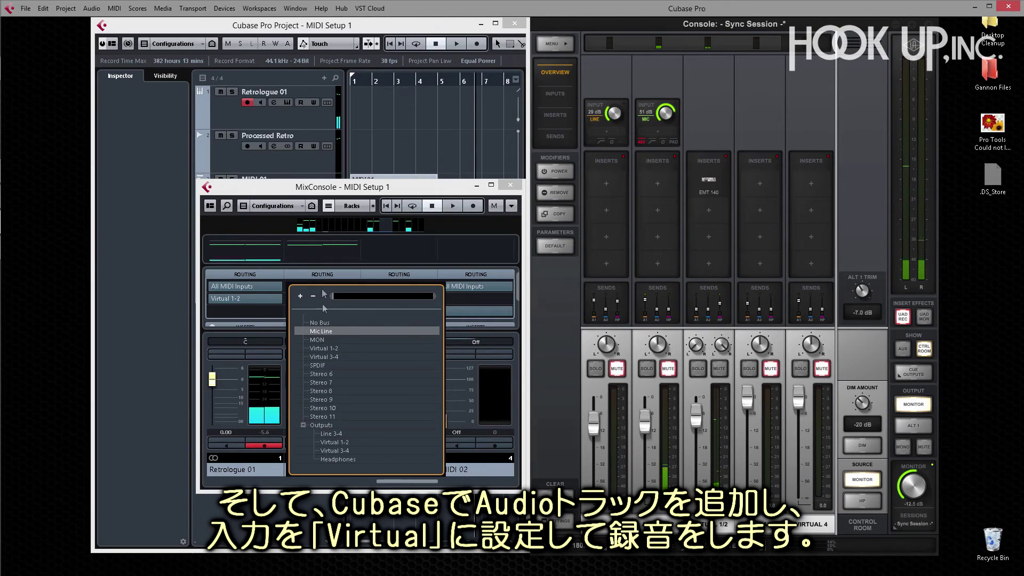
pyautogui.click(341, 349)
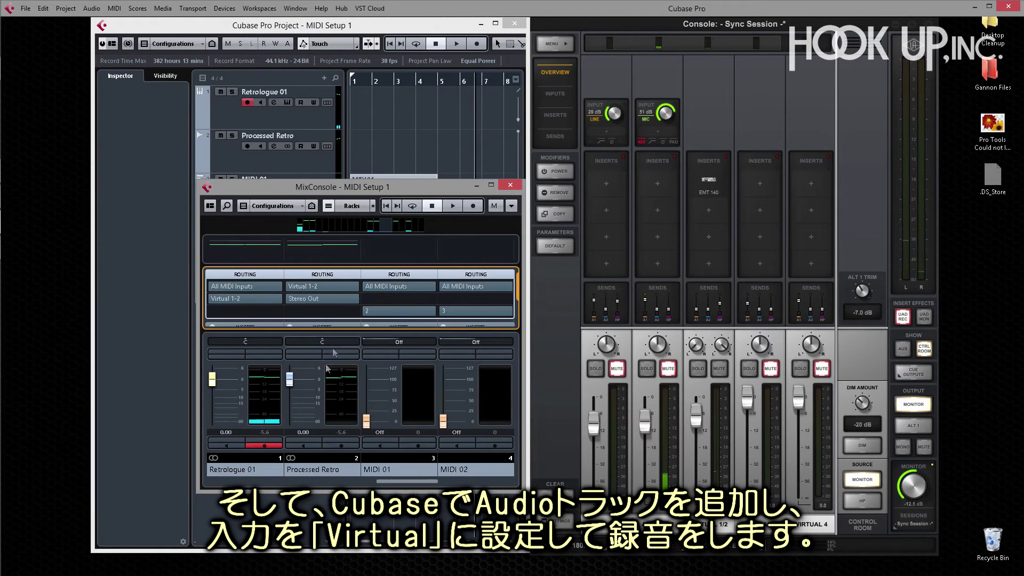
pyautogui.click(339, 445)
pyautogui.press('KP_Multiply')
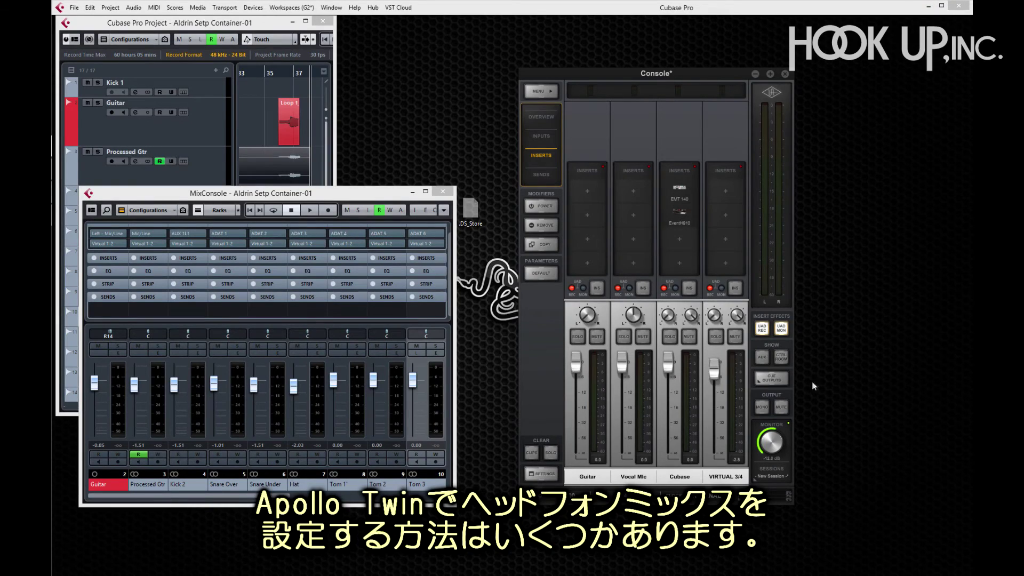
# Lower the cue-mix faders: Cubase channel to -8.9 and Guitar to -3.7.
pyautogui.click(784, 377)
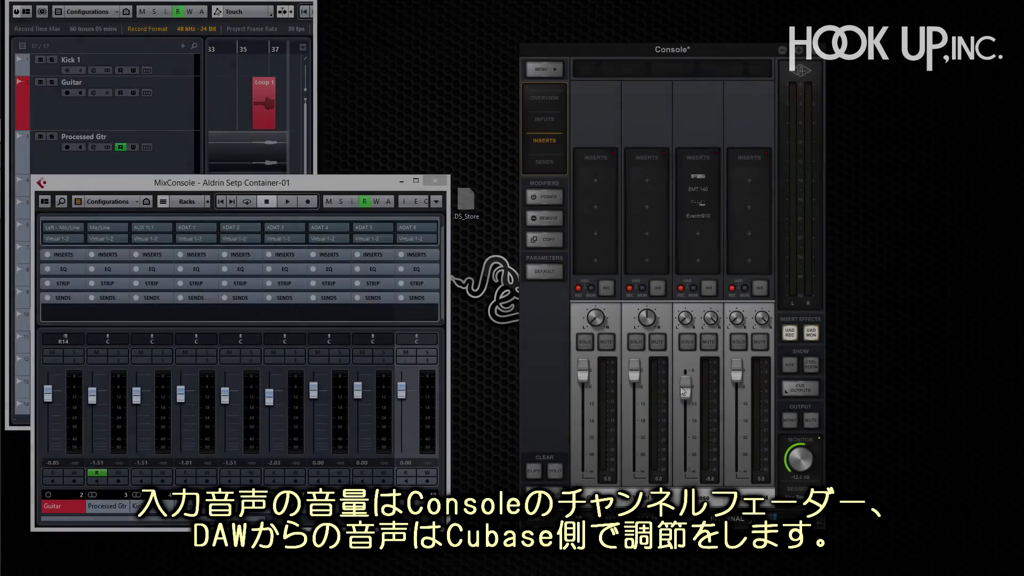
pyautogui.moveTo(682, 390); pyautogui.dragTo(683, 396)
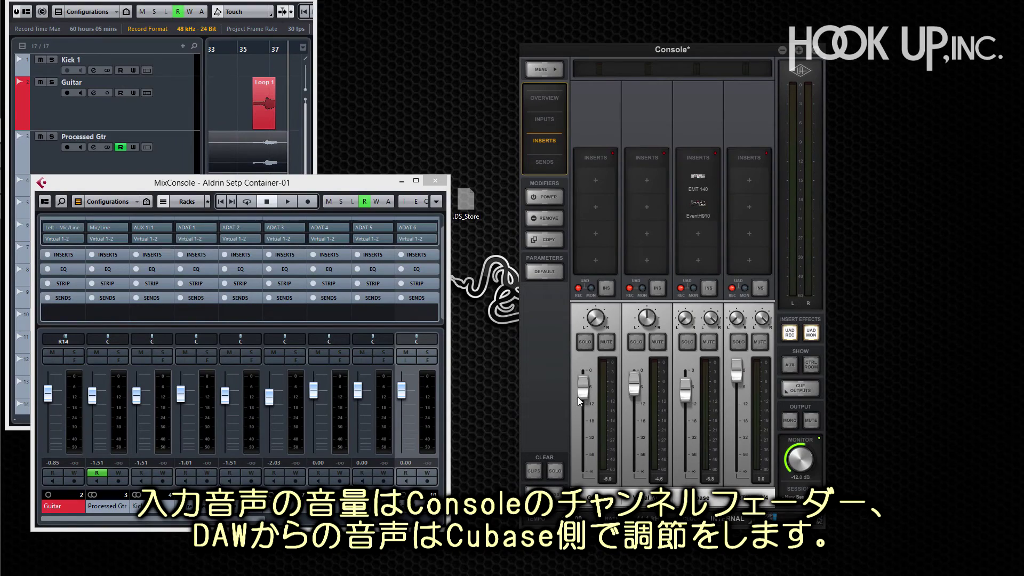
pyautogui.moveTo(232, 398); pyautogui.dragTo(219, 404)
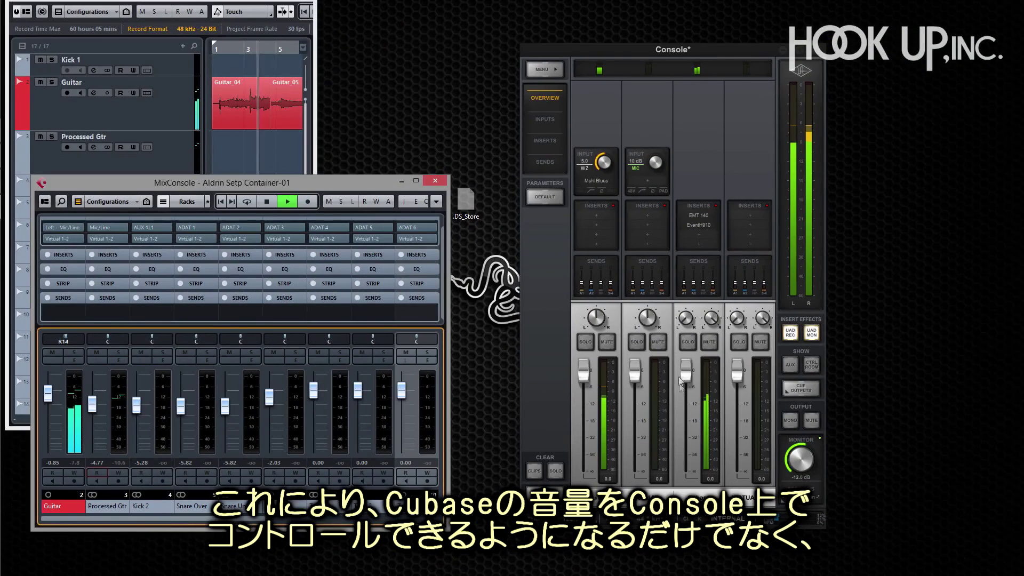
pyautogui.moveTo(687, 375); pyautogui.dragTo(686, 400)
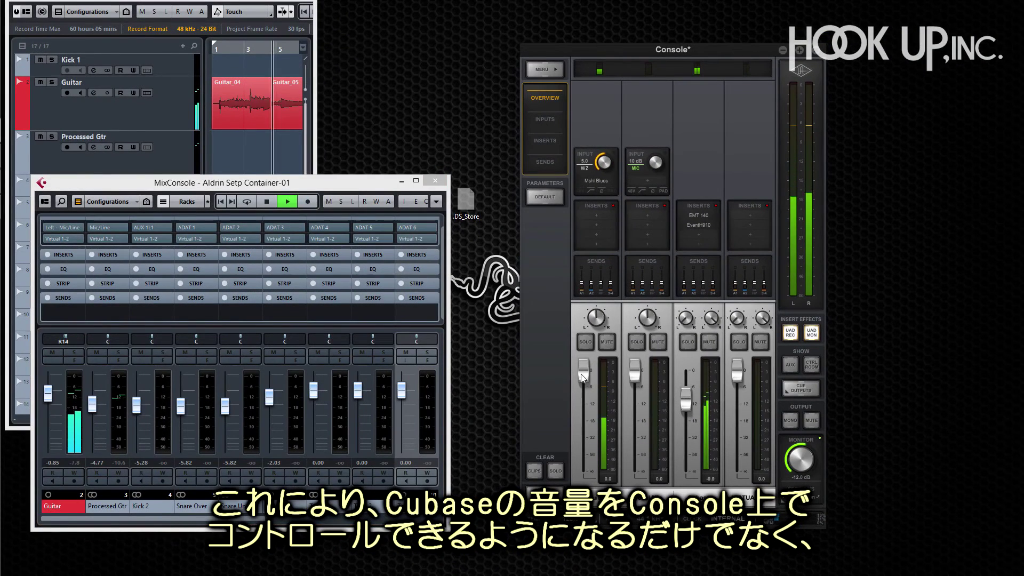
pyautogui.moveTo(583, 375); pyautogui.dragTo(583, 390)
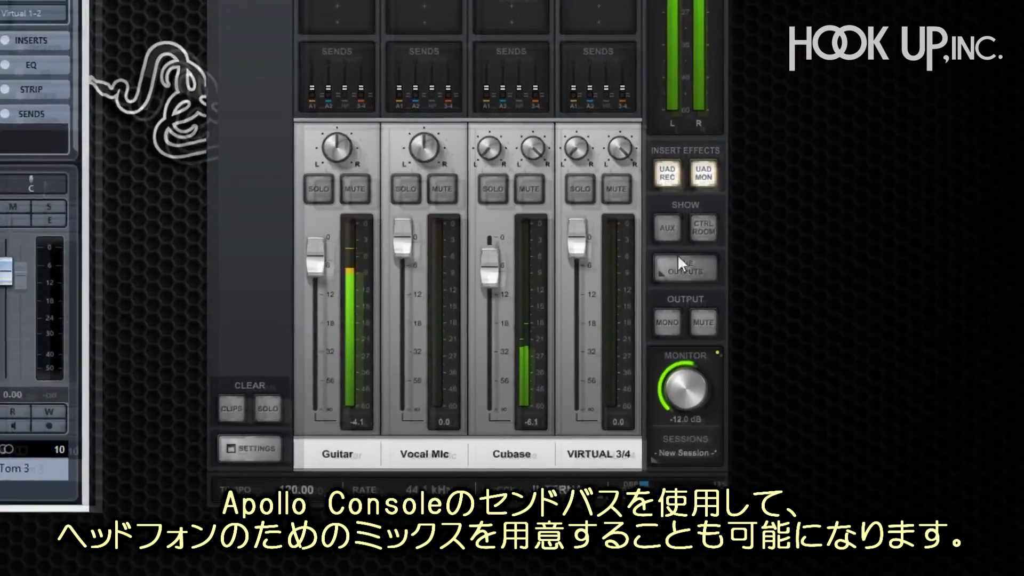
# Set the headphone source to the HP mix, then lower the Retrologue 01 (-9.92) and Processed Retro (-13.7) Headphones sends.
pyautogui.click(749, 335)
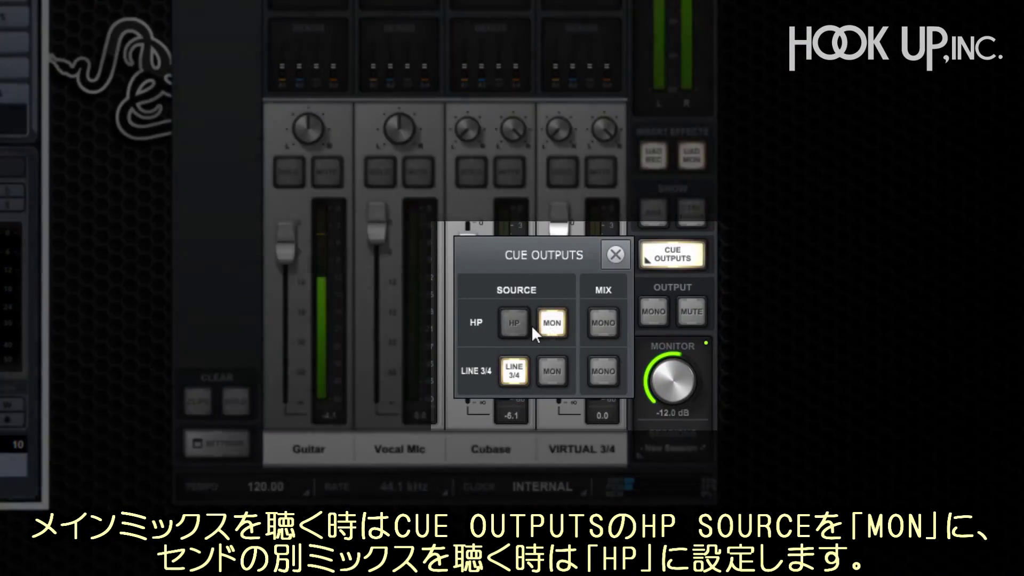
pyautogui.click(523, 325)
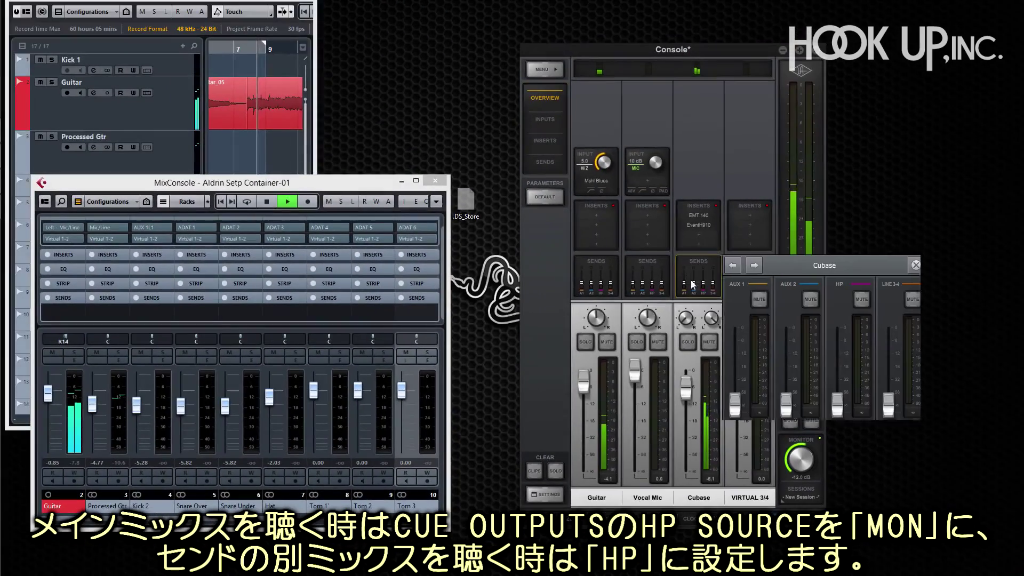
pyautogui.click(699, 278)
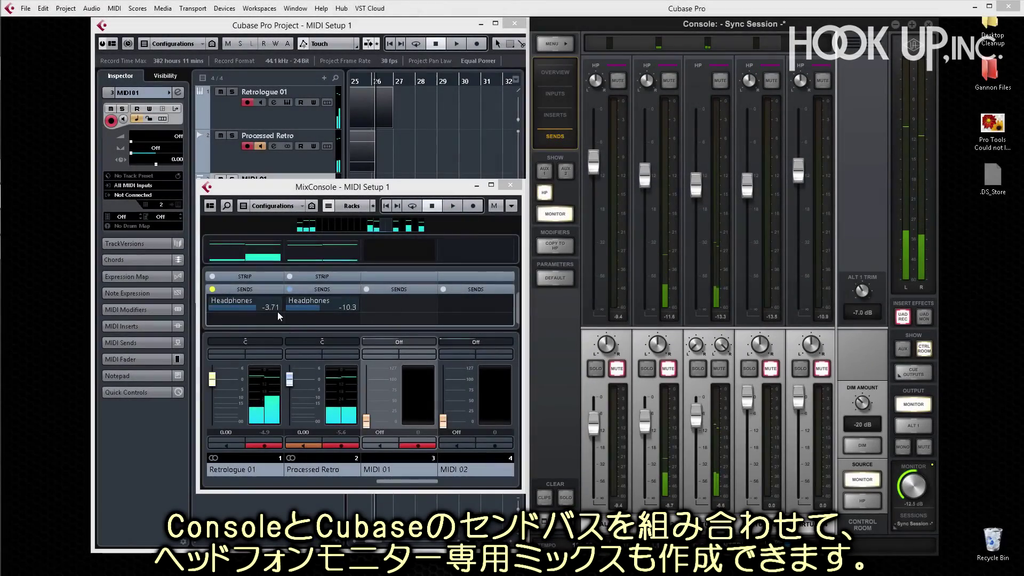
pyautogui.moveTo(258, 305); pyautogui.dragTo(242, 308)
pyautogui.moveTo(312, 306); pyautogui.dragTo(304, 306)
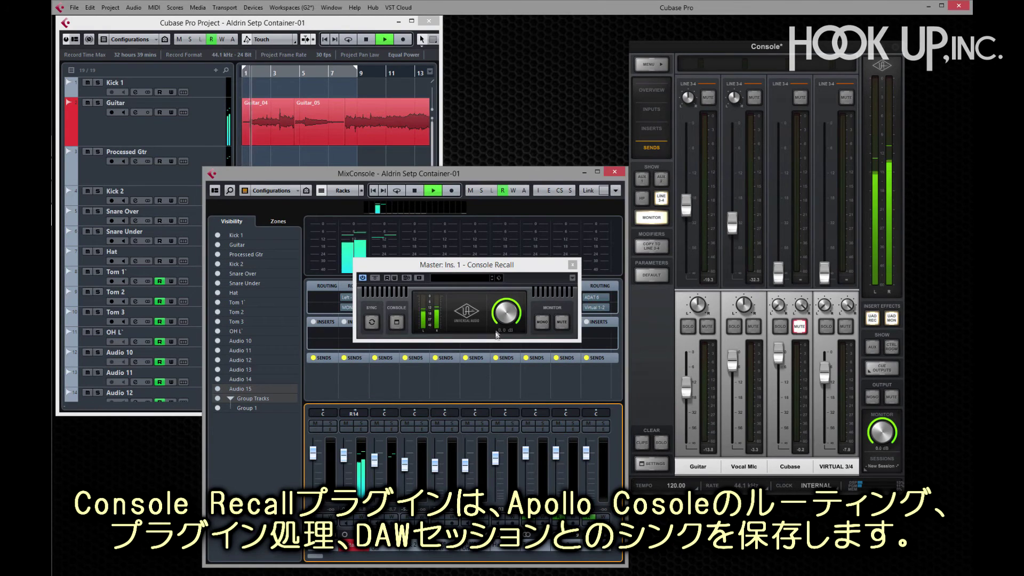
# Turn on Console Recall SYNC and set its monitor level to -6.0 dB.
pyautogui.moveTo(498, 315); pyautogui.dragTo(492, 345)
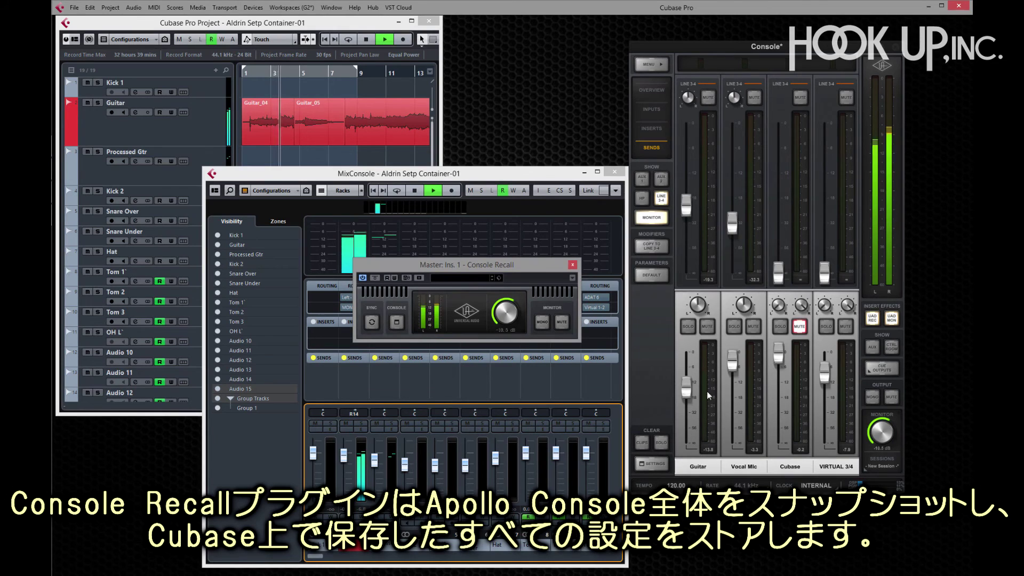
pyautogui.click(652, 90)
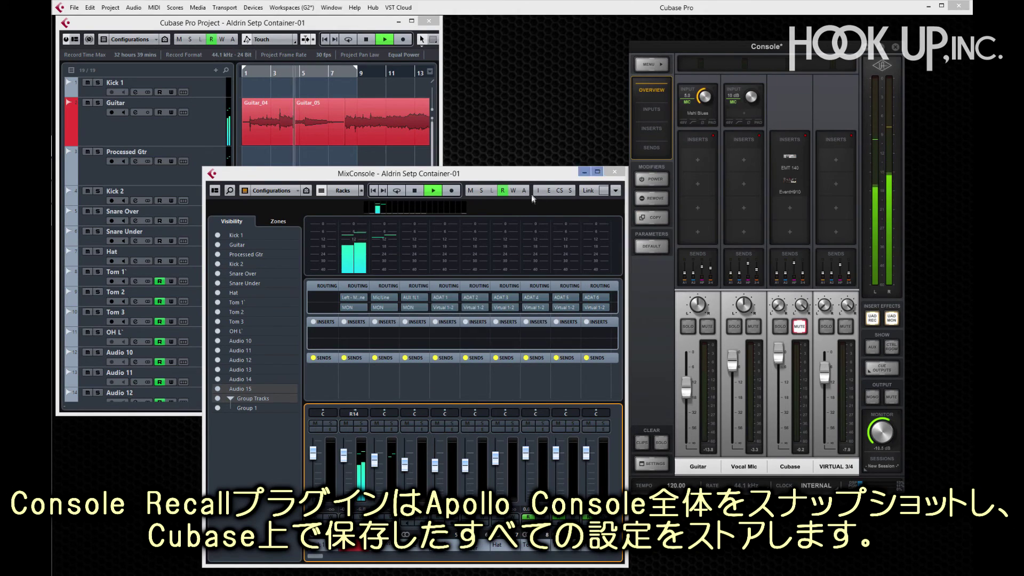
pyautogui.click(544, 175)
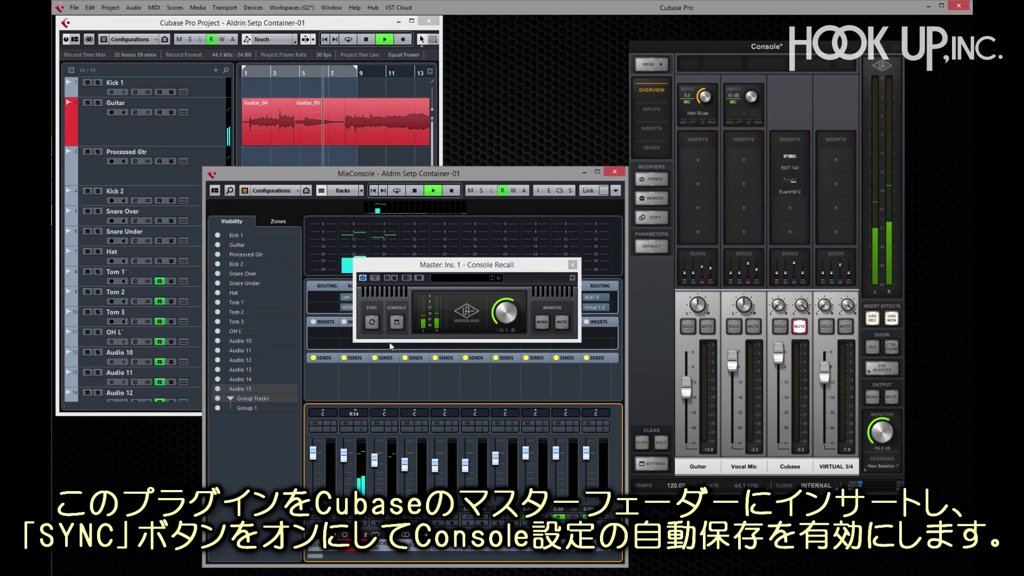
pyautogui.click(372, 323)
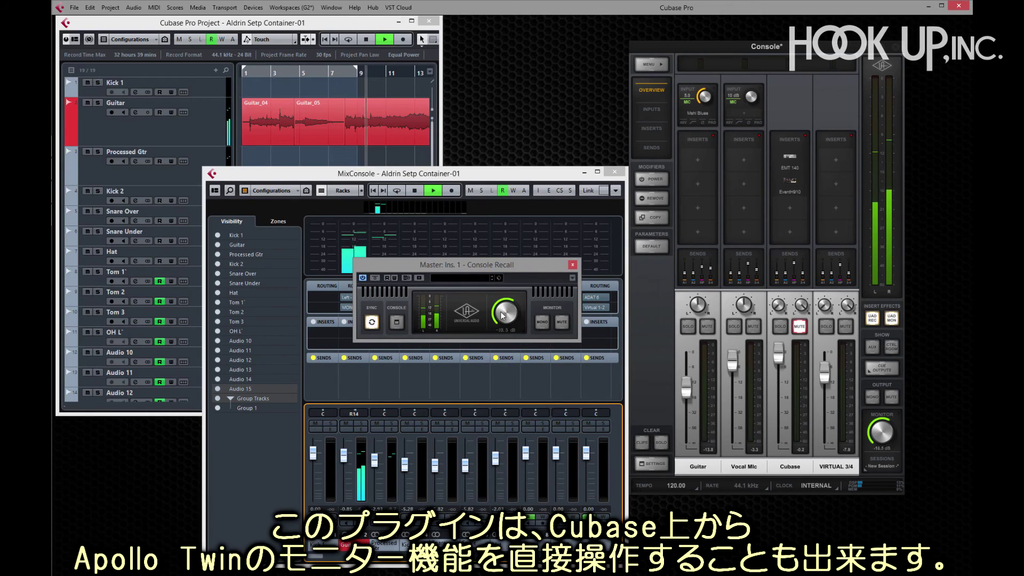
pyautogui.moveTo(498, 336); pyautogui.dragTo(505, 310)
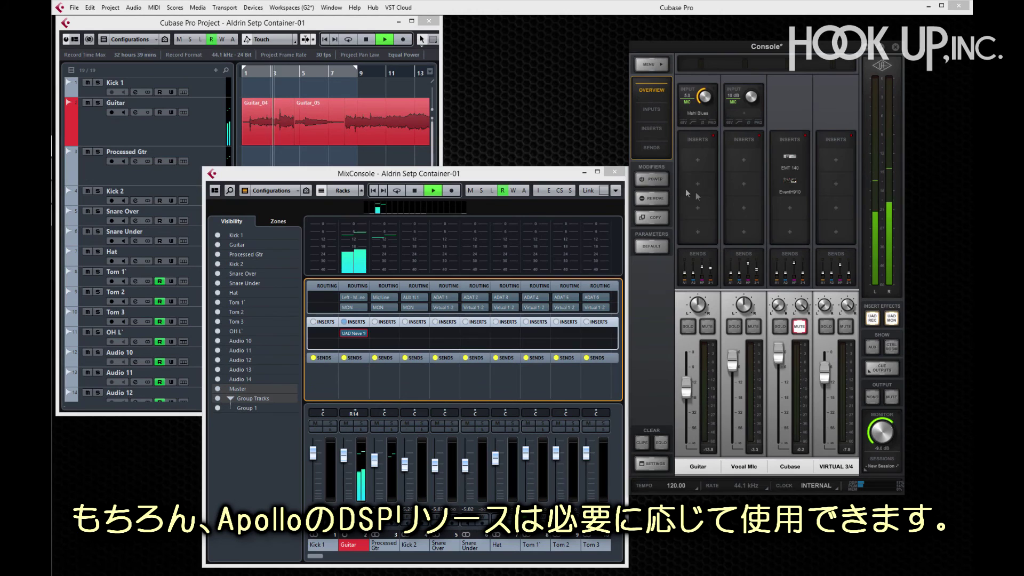
# View the EMT 140 reverb and the Cubase channel's full plugin chain in Console, then close it.
pyautogui.click(793, 158)
pyautogui.click(481, 130)
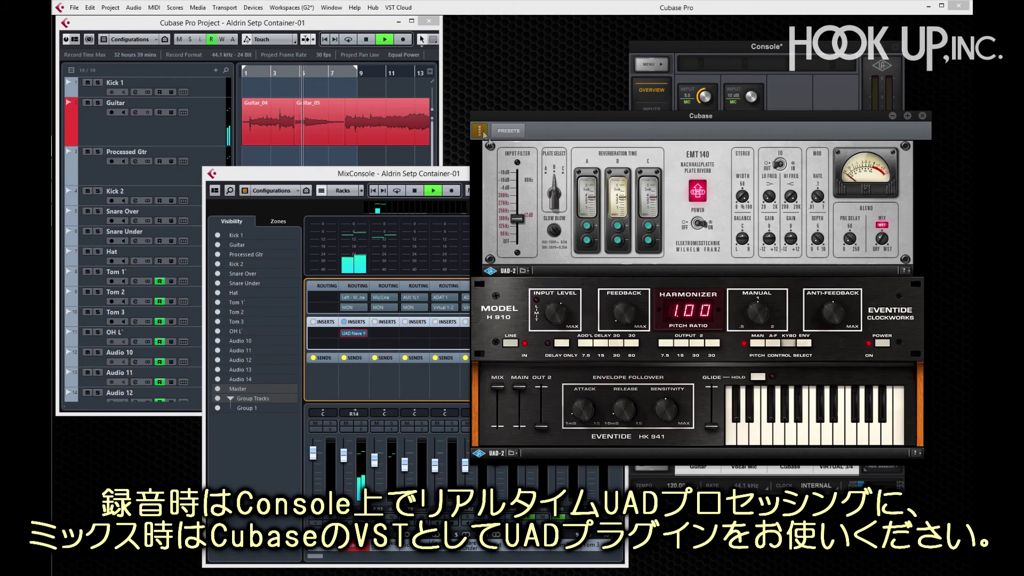
pyautogui.click(791, 422)
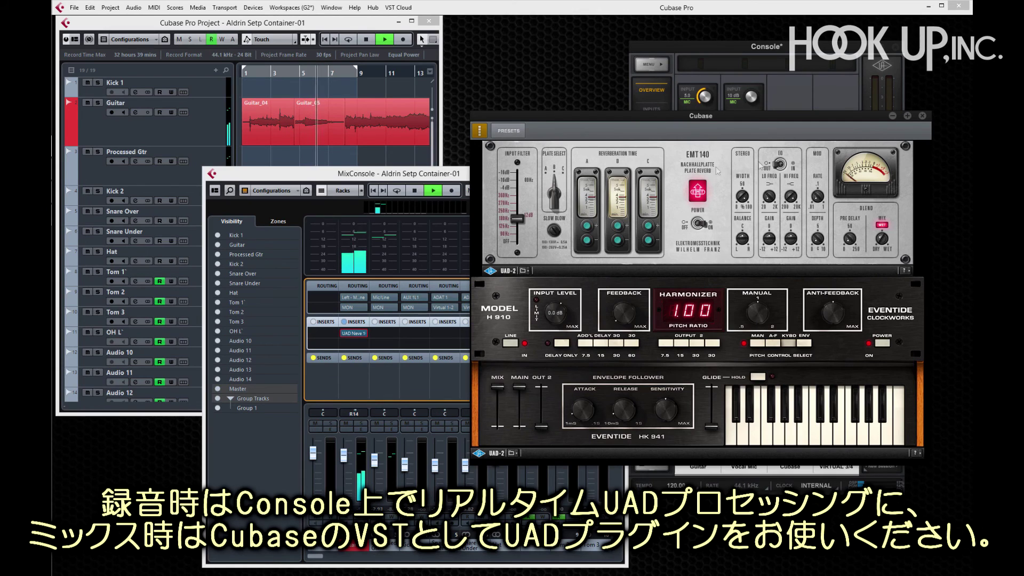
pyautogui.click(923, 116)
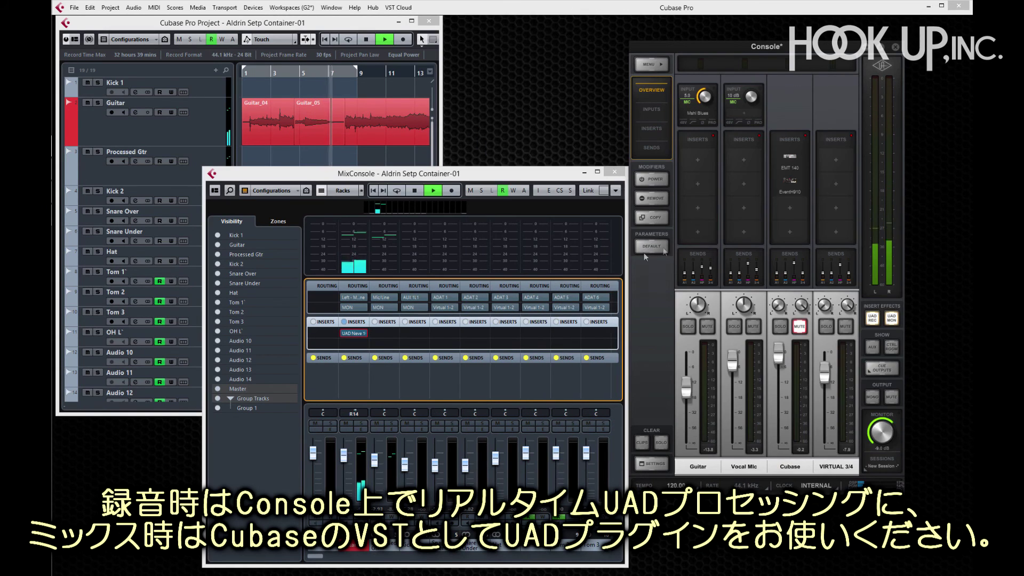
# Open the UAD Neve 1073 on the Guitar track's insert and move its window left.
pyautogui.click(354, 331)
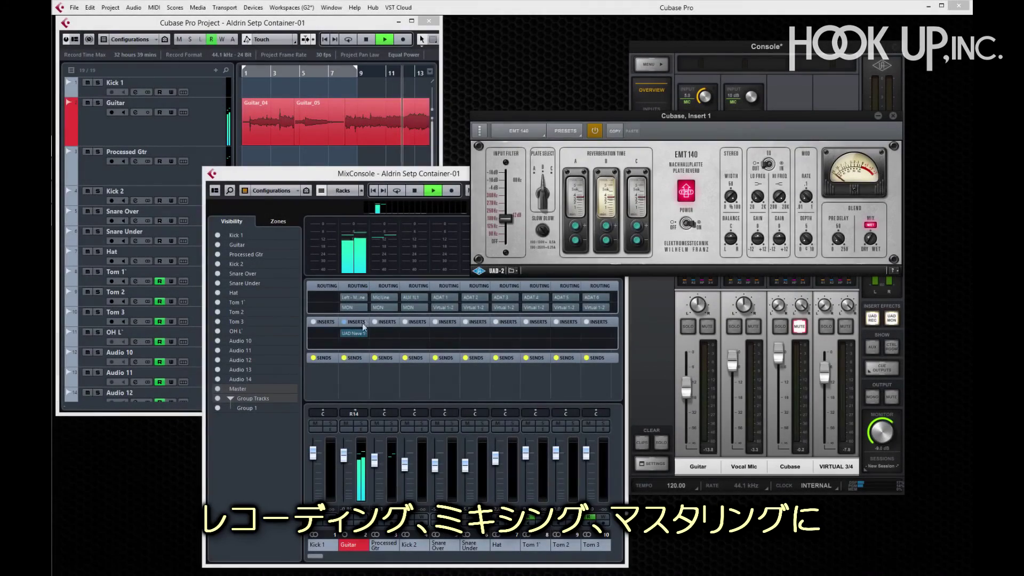
pyautogui.click(357, 332)
pyautogui.click(357, 332)
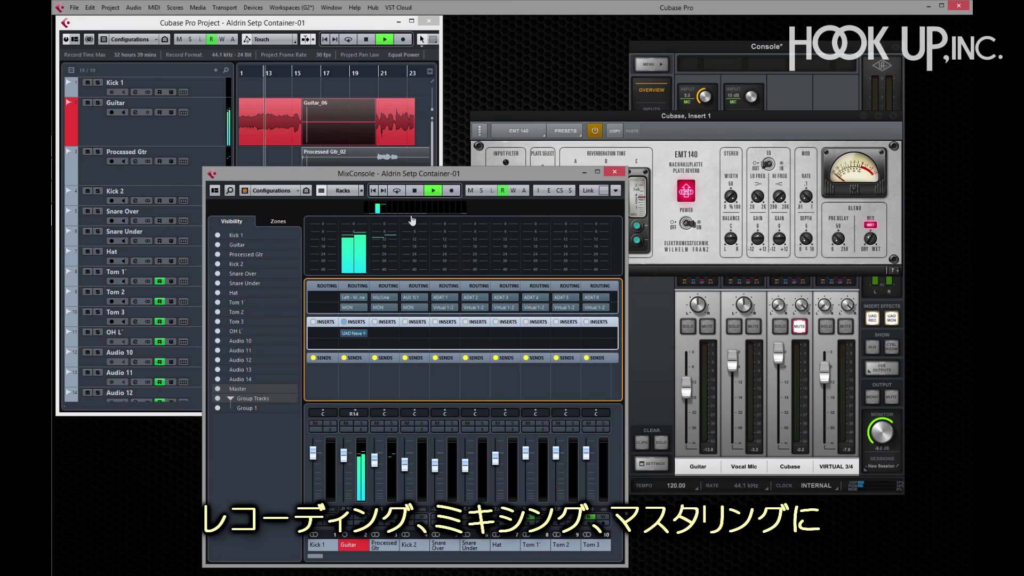
pyautogui.click(356, 334)
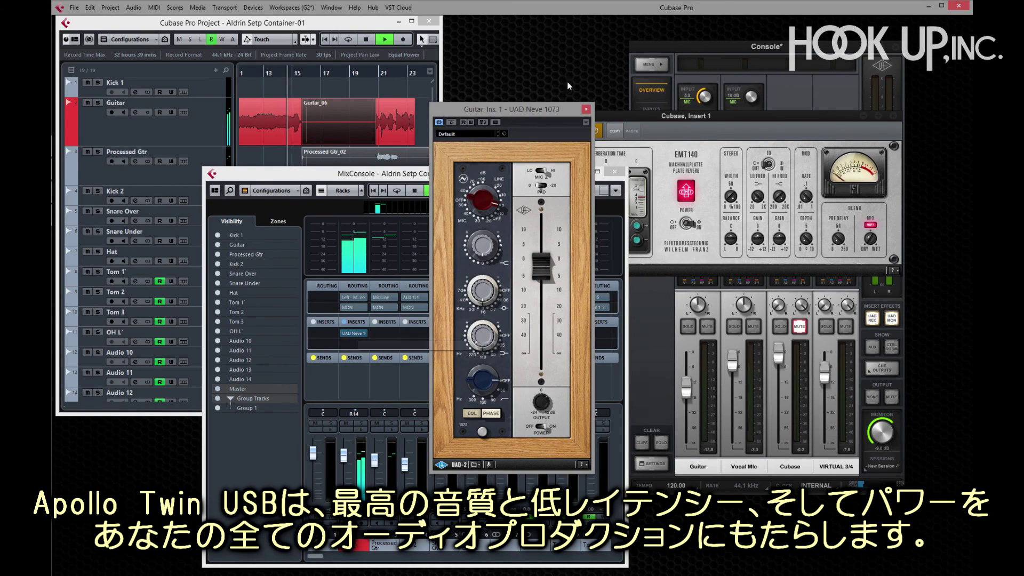
pyautogui.moveTo(561, 105); pyautogui.dragTo(504, 112)
pyautogui.moveTo(462, 112); pyautogui.dragTo(438, 122)
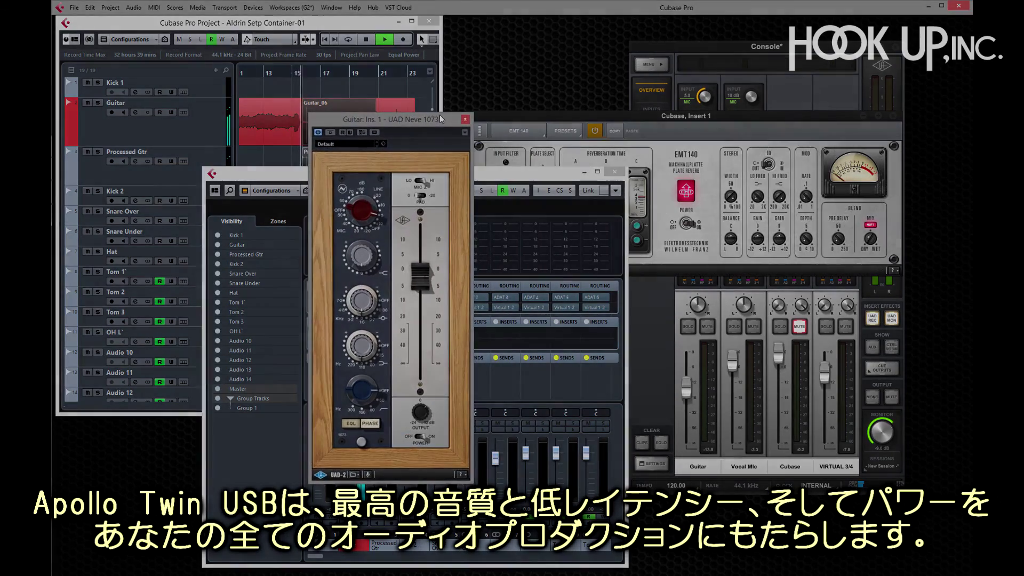